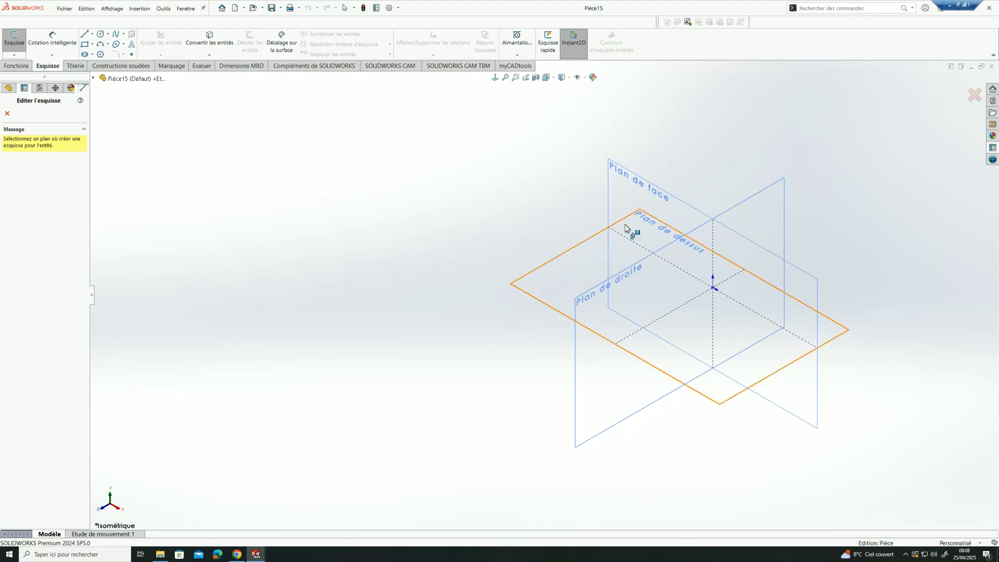
Sketch a corner rectangle about 131 mm wide and 31 mm high on the front plane, just above the origin.
{"action": "left_click", "coordinate": [633, 200]}
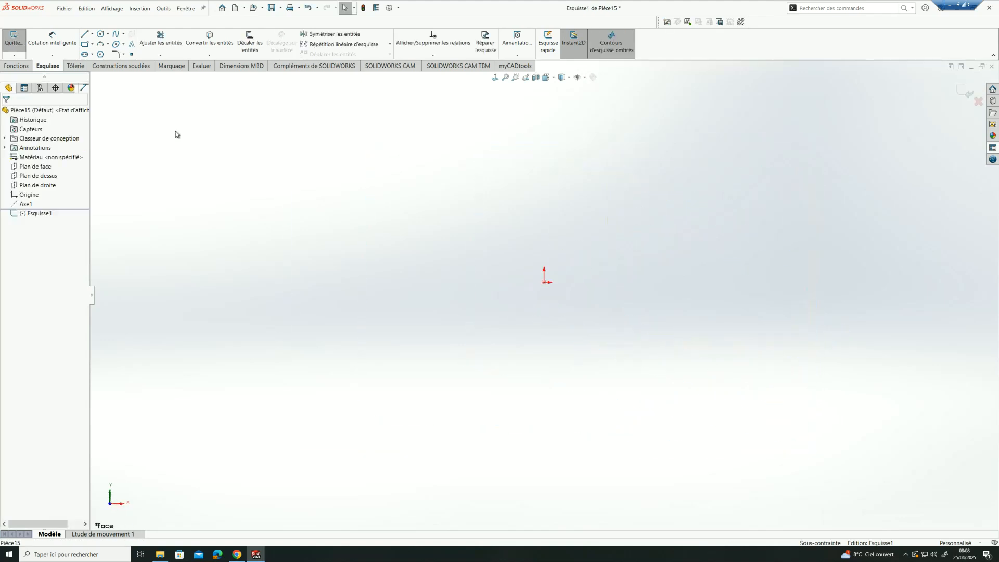
{"action": "left_click", "coordinate": [86, 45]}
{"action": "left_click", "coordinate": [352, 187]}
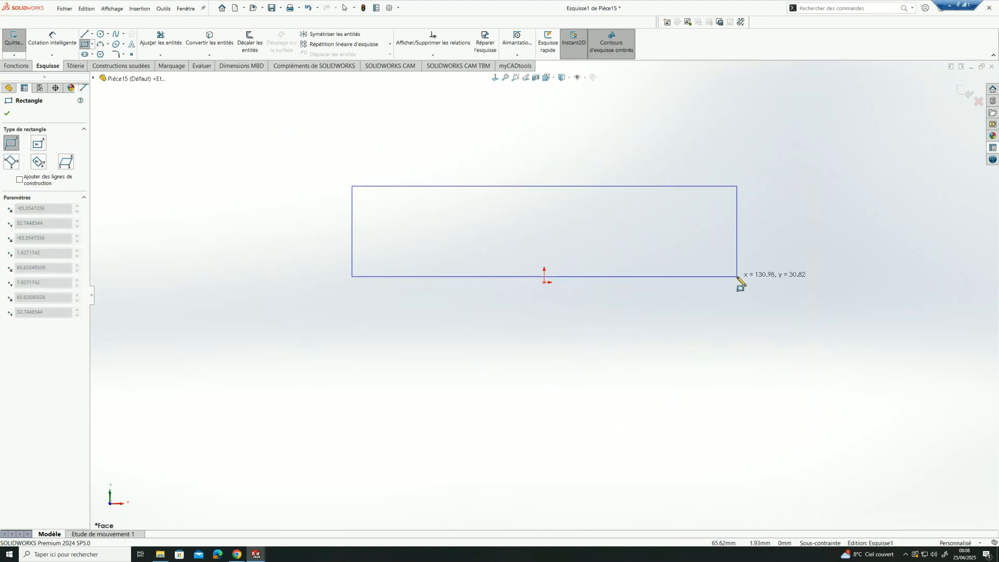
{"action": "left_click", "coordinate": [737, 277]}
{"action": "key", "text": "Escape"}
Add a midpoint relation between the rectangle's lower edge and the origin.
{"action": "left_click", "coordinate": [538, 277]}
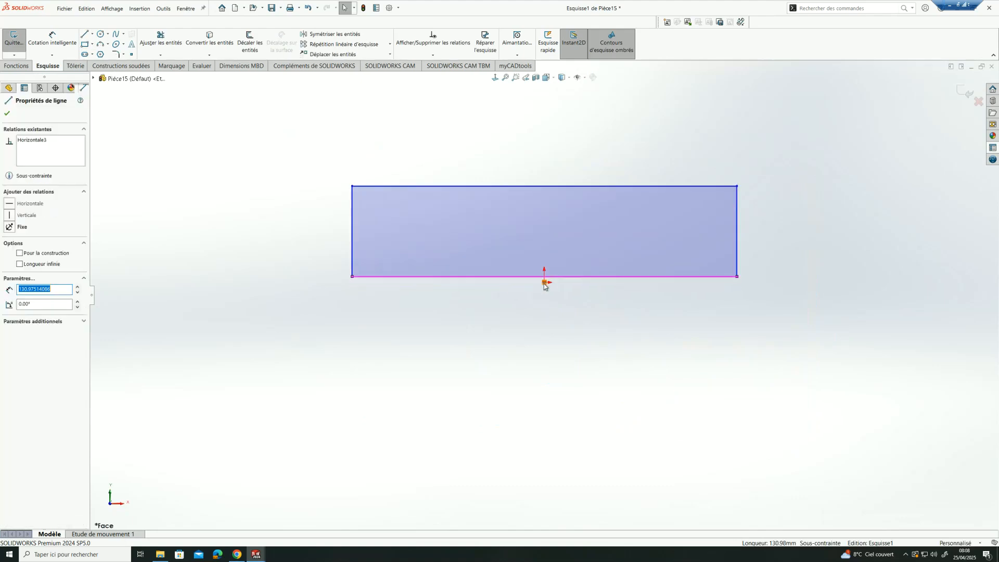
{"action": "left_click", "coordinate": [545, 283], "text": "ctrl"}
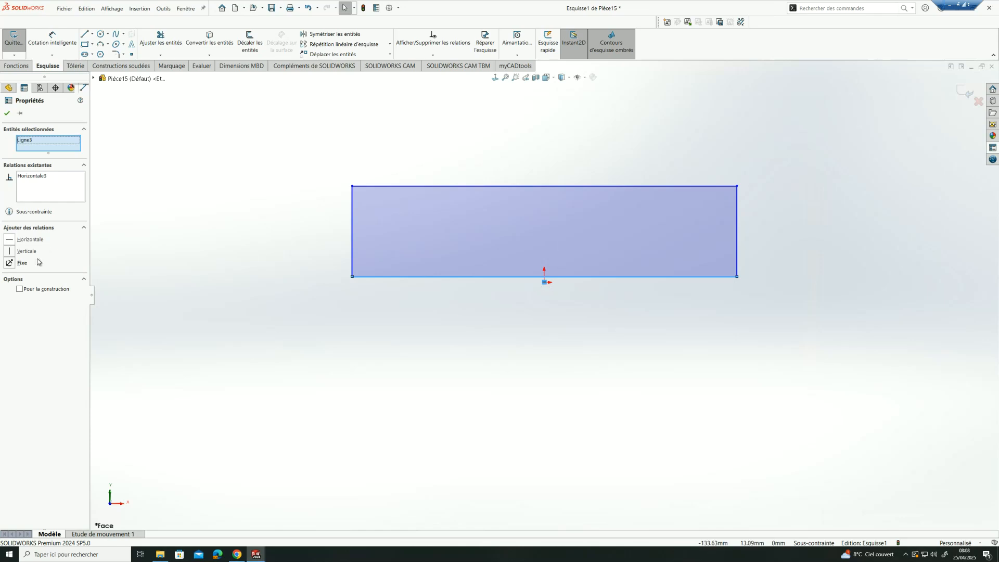
{"action": "left_click", "coordinate": [540, 295]}
{"action": "left_click", "coordinate": [545, 282]}
{"action": "left_click", "coordinate": [529, 277], "text": "ctrl"}
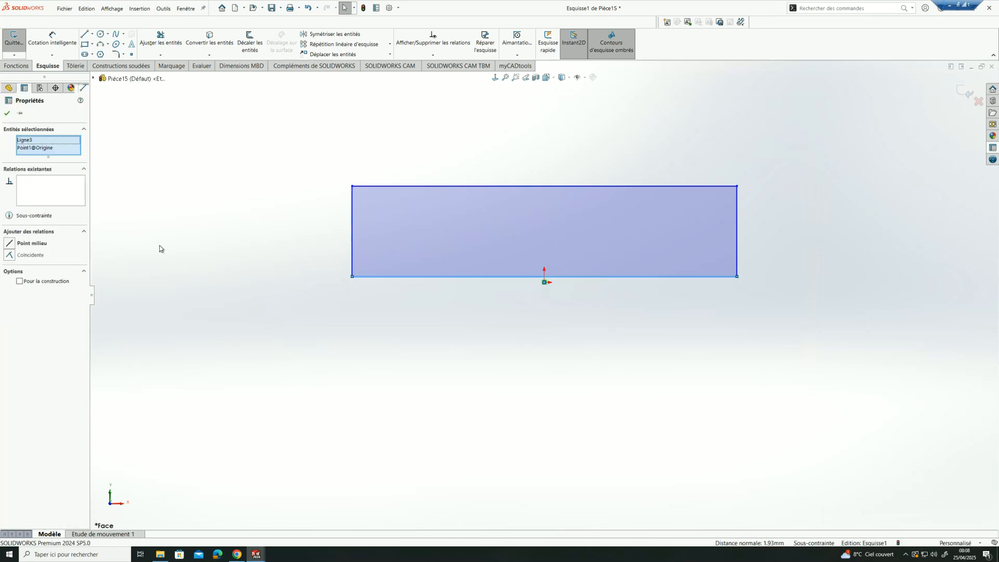
{"action": "left_click", "coordinate": [13, 245]}
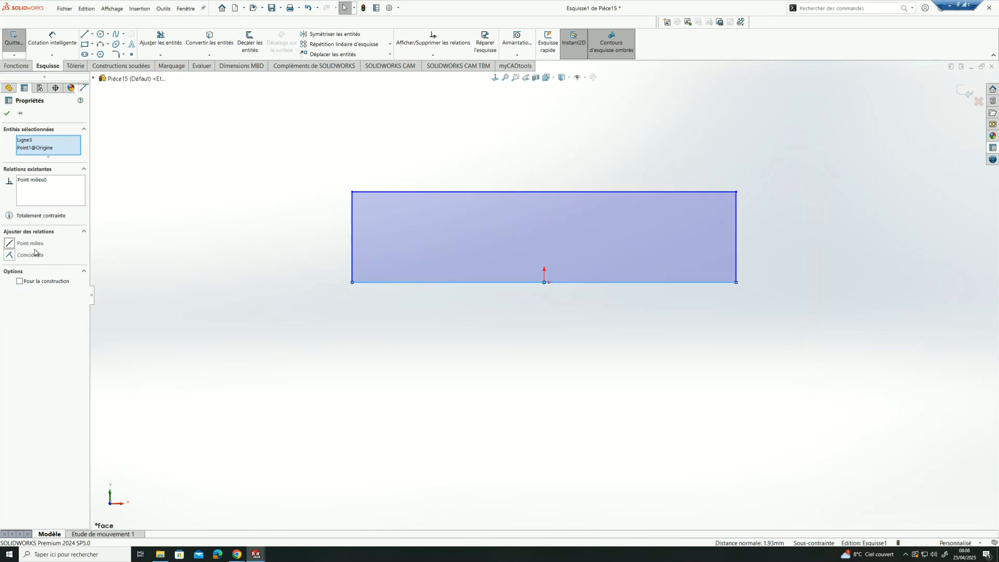
{"action": "left_click", "coordinate": [6, 114]}
Dimension the rectangle's lower edge to 150 mm.
{"action": "left_click", "coordinate": [51, 40]}
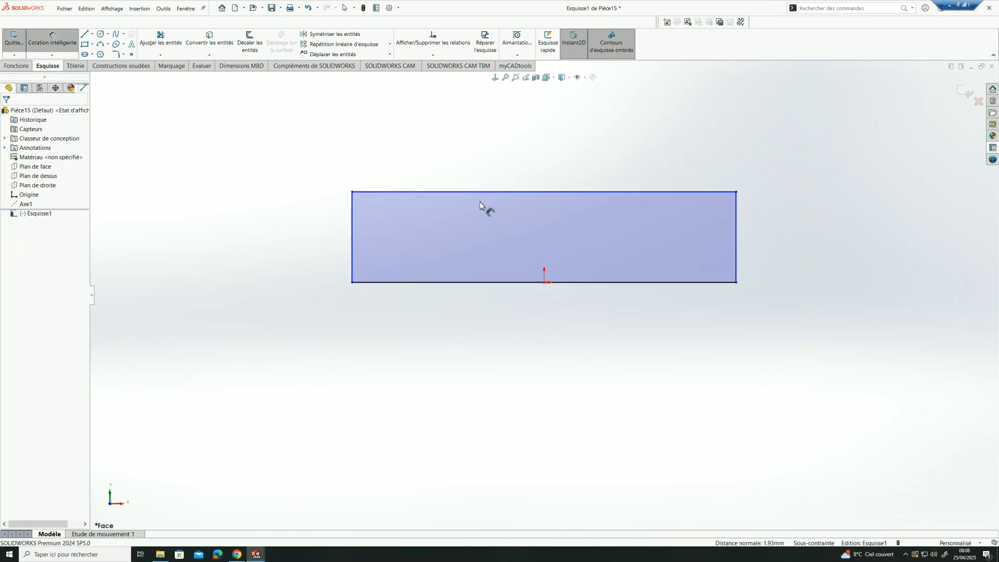
{"action": "left_click", "coordinate": [502, 282]}
{"action": "left_click", "coordinate": [544, 408]}
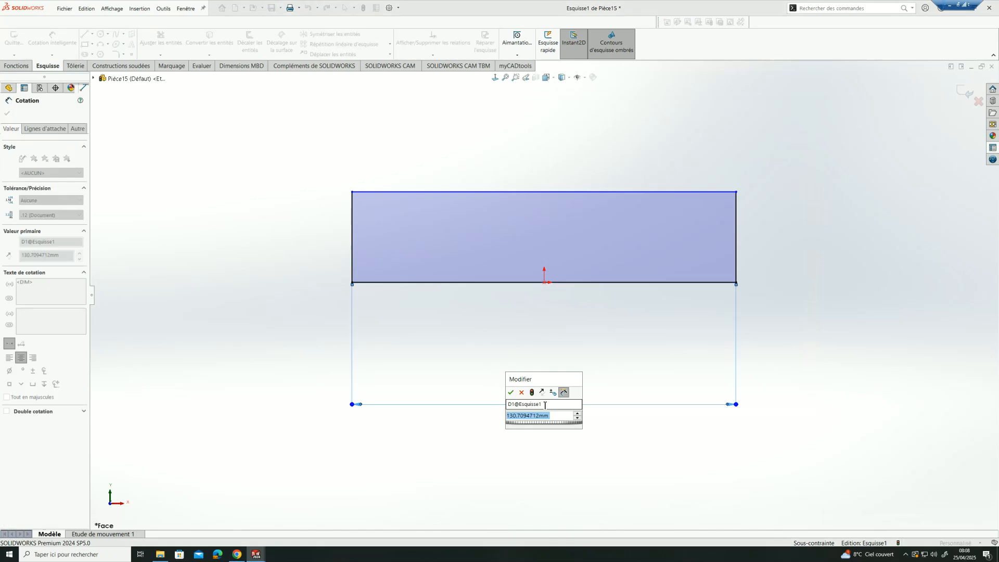
{"action": "type", "text": "150"}
{"action": "key", "text": "Return"}
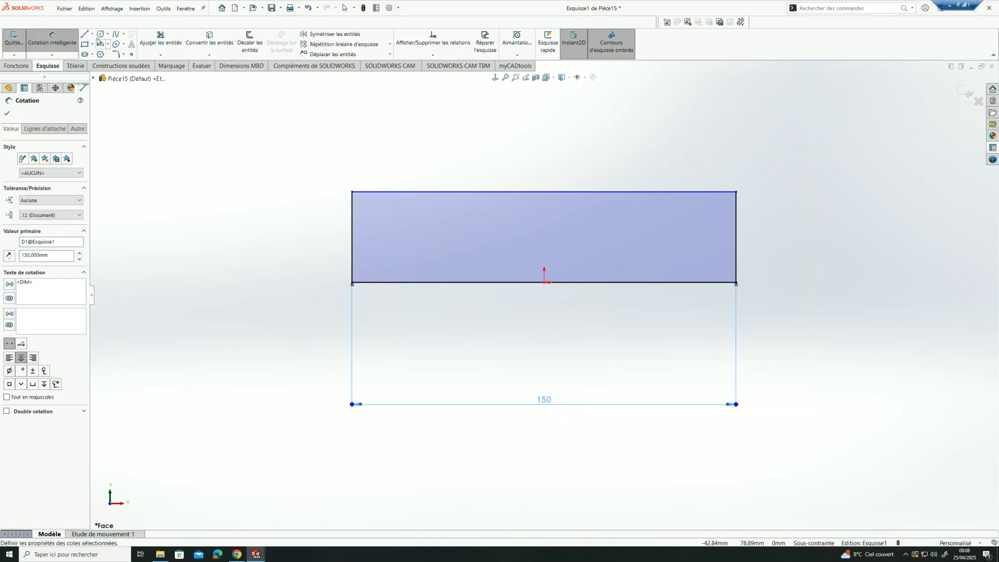
Draw a vertical construction line about 49 mm long upward from the origin.
{"action": "left_click", "coordinate": [92, 37]}
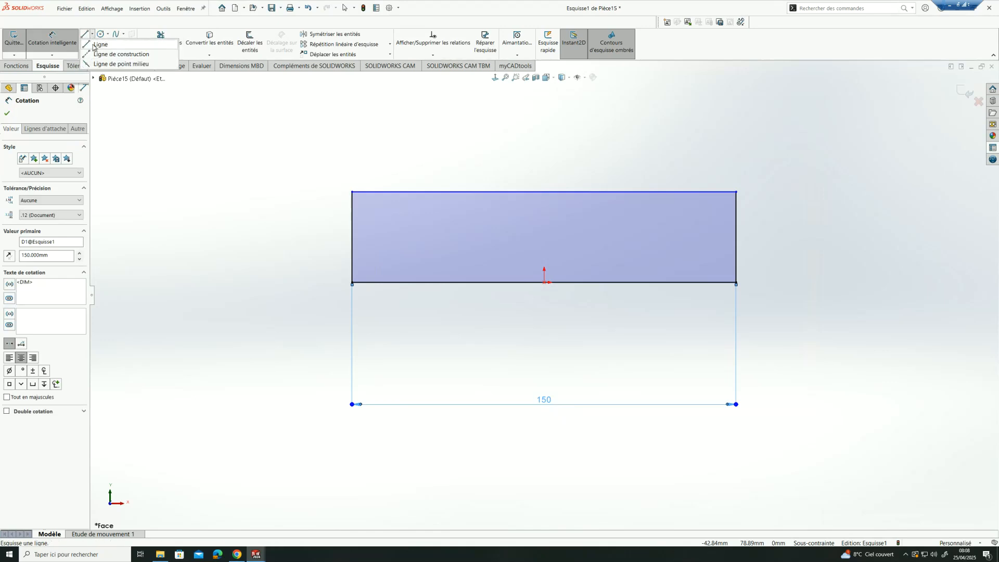
{"action": "left_click", "coordinate": [94, 54]}
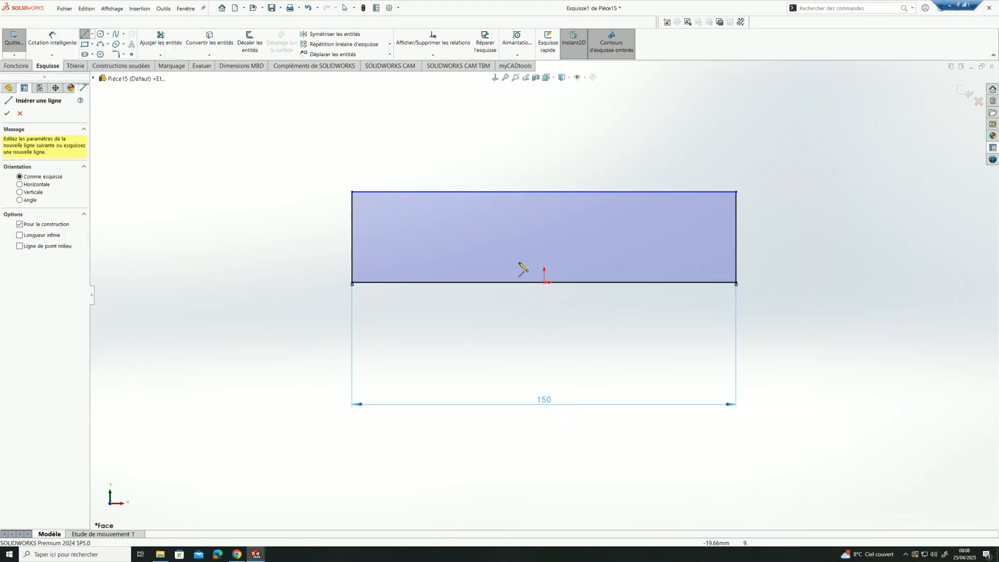
{"action": "left_click", "coordinate": [544, 282]}
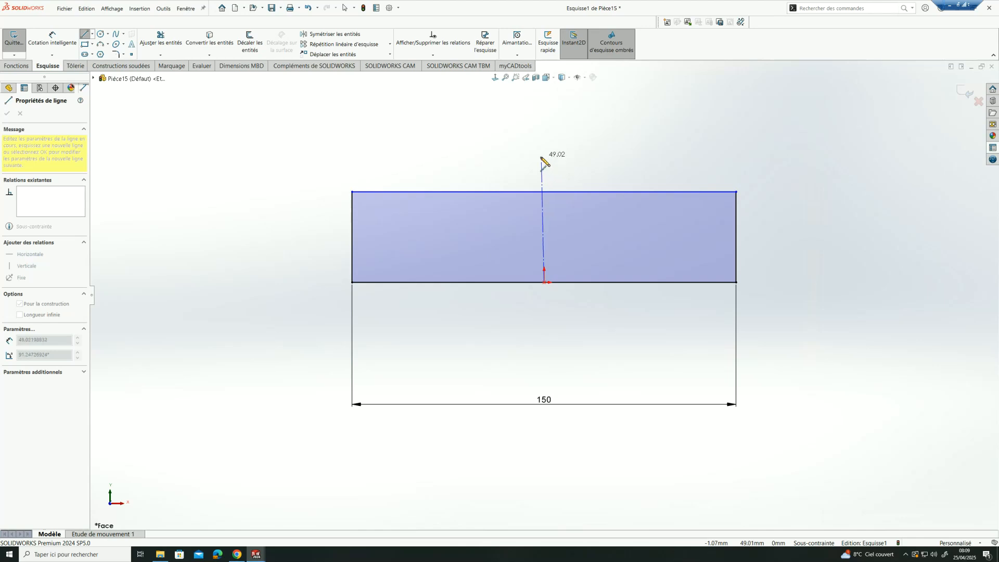
{"action": "left_click", "coordinate": [544, 156]}
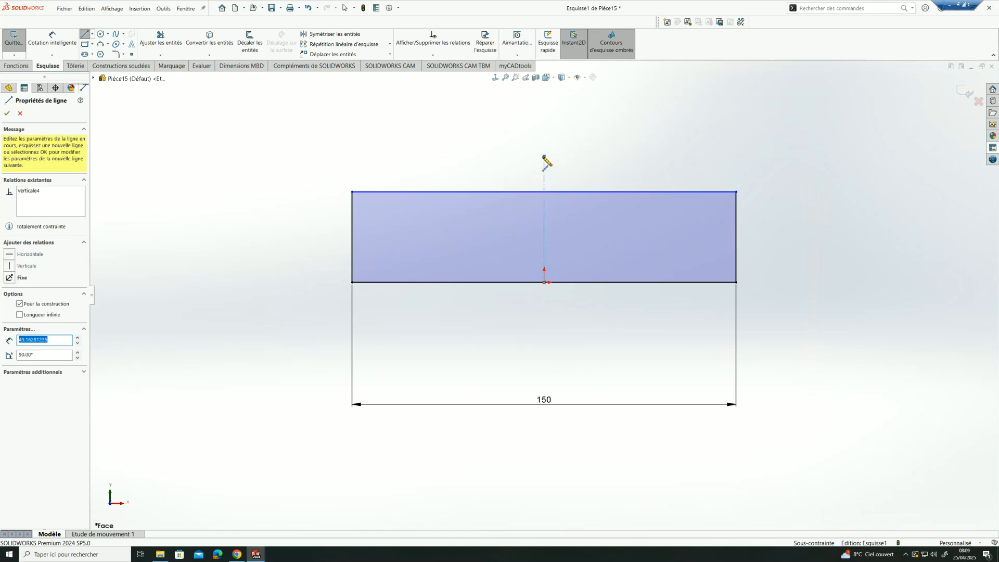
{"action": "key", "text": "Escape"}
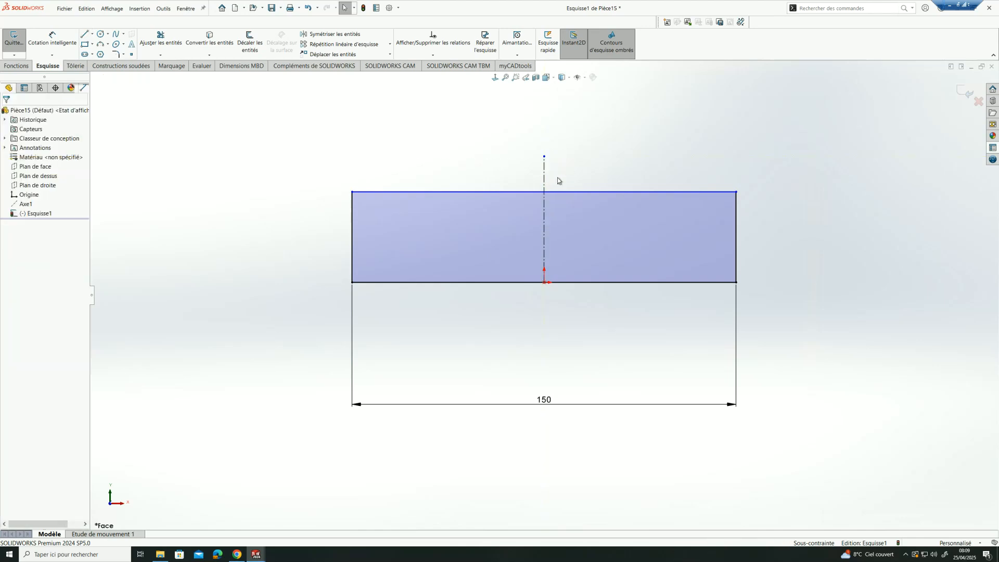
{"action": "left_click", "coordinate": [100, 34]}
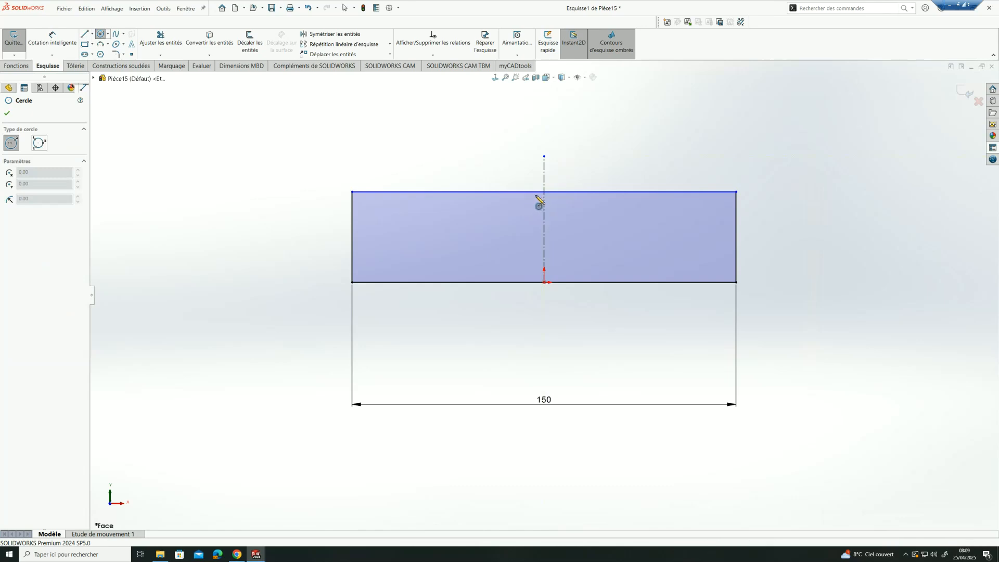
{"action": "left_click", "coordinate": [537, 196]}
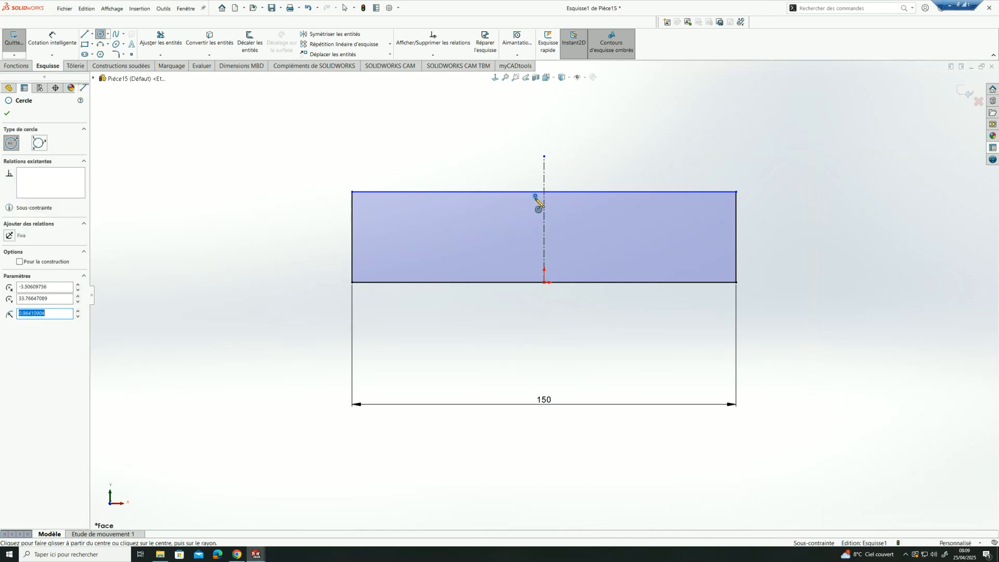
{"action": "left_click", "coordinate": [552, 196]}
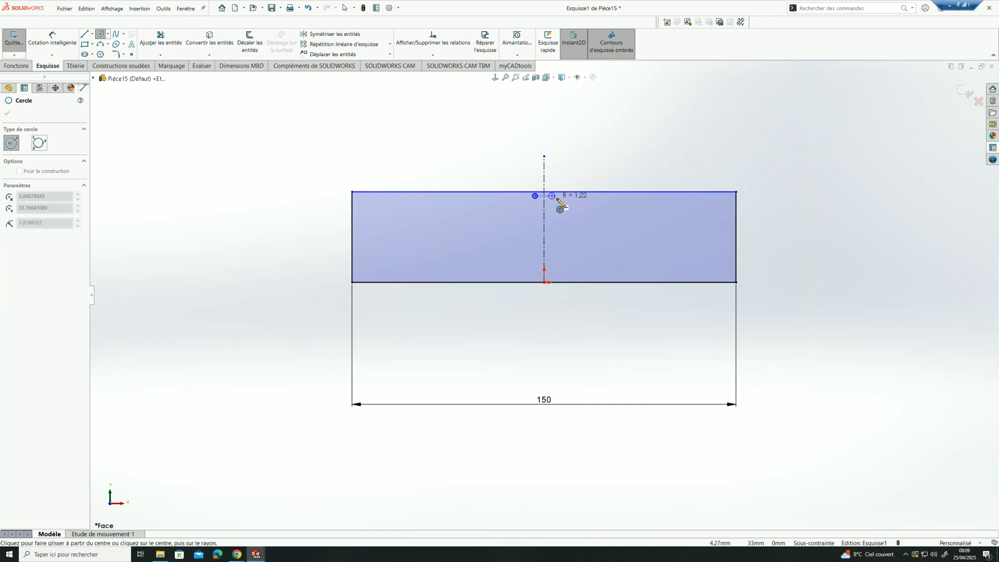
{"action": "left_click", "coordinate": [557, 200]}
{"action": "scroll", "coordinate": [551, 205], "scroll_direction": "down", "scroll_amount": 5}
{"action": "key", "text": "Escape"}
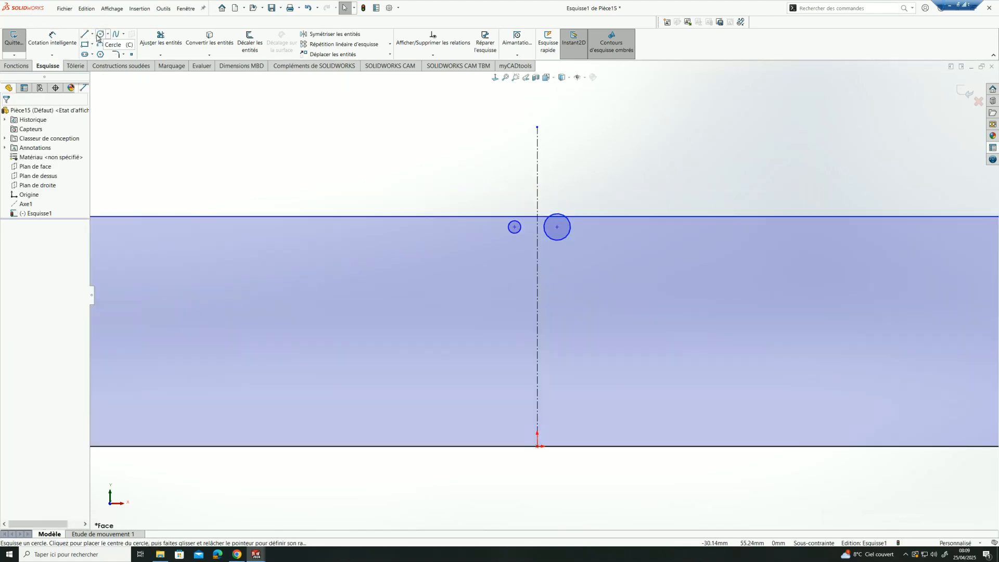
{"action": "left_click", "coordinate": [561, 242]}
{"action": "key", "text": "Delete"}
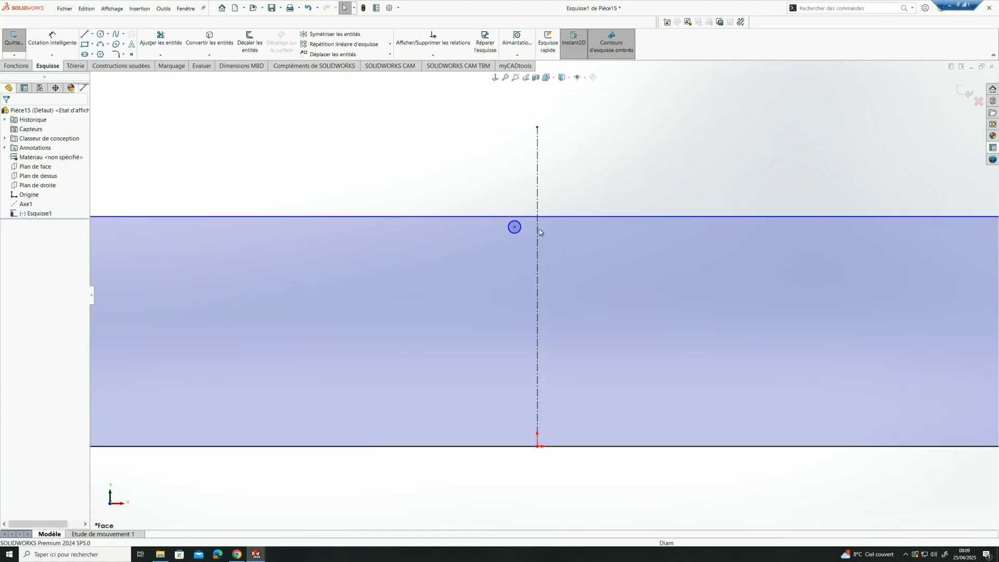
{"action": "left_click", "coordinate": [515, 232]}
{"action": "key", "text": "Delete"}
{"action": "scroll", "coordinate": [224, 233], "scroll_direction": "up", "scroll_amount": 6}
{"action": "scroll", "coordinate": [223, 234], "scroll_direction": "up", "scroll_amount": 1}
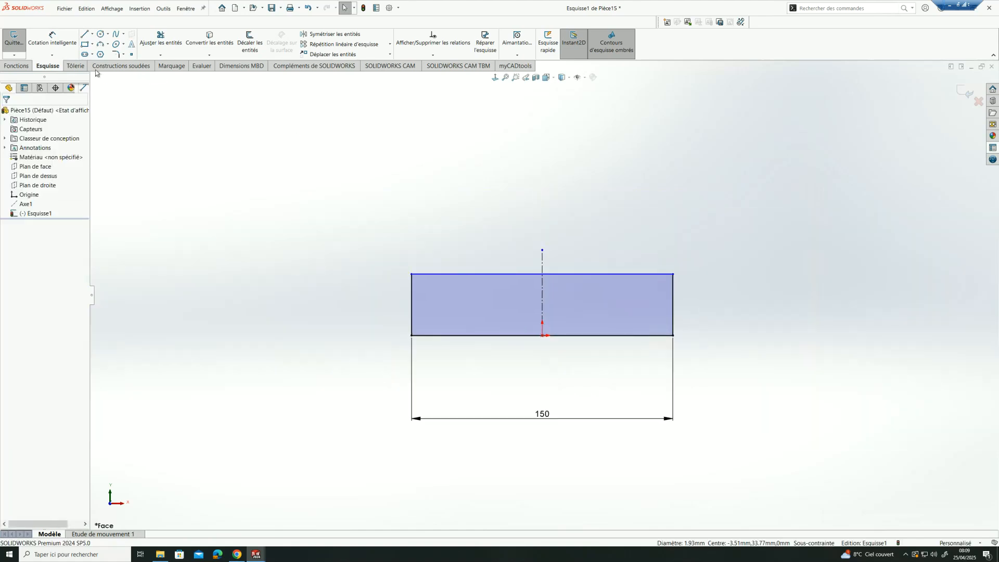
Dimension the rectangle's height to 60 mm.
{"action": "left_click", "coordinate": [52, 36]}
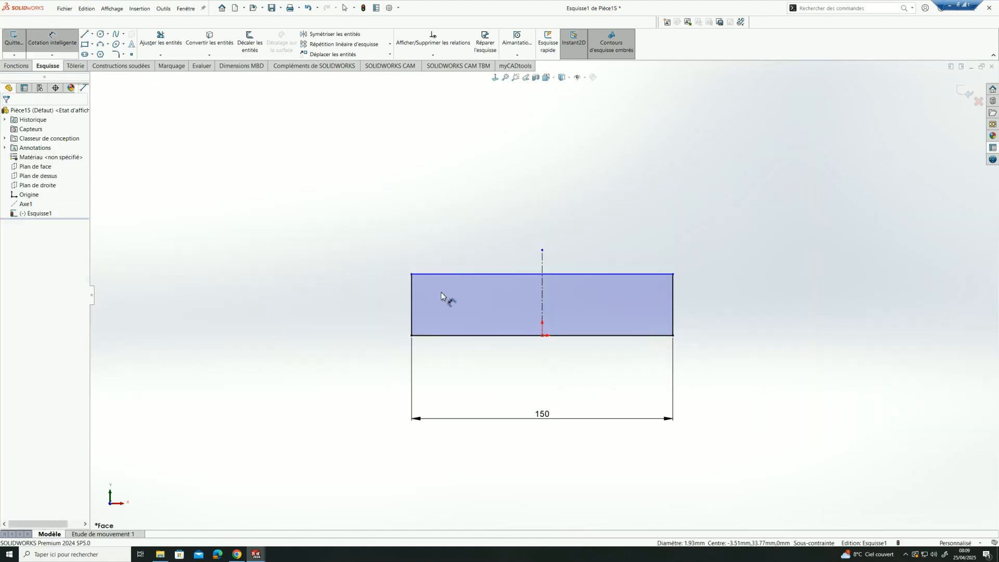
{"action": "left_click", "coordinate": [412, 305]}
{"action": "left_click", "coordinate": [384, 312]}
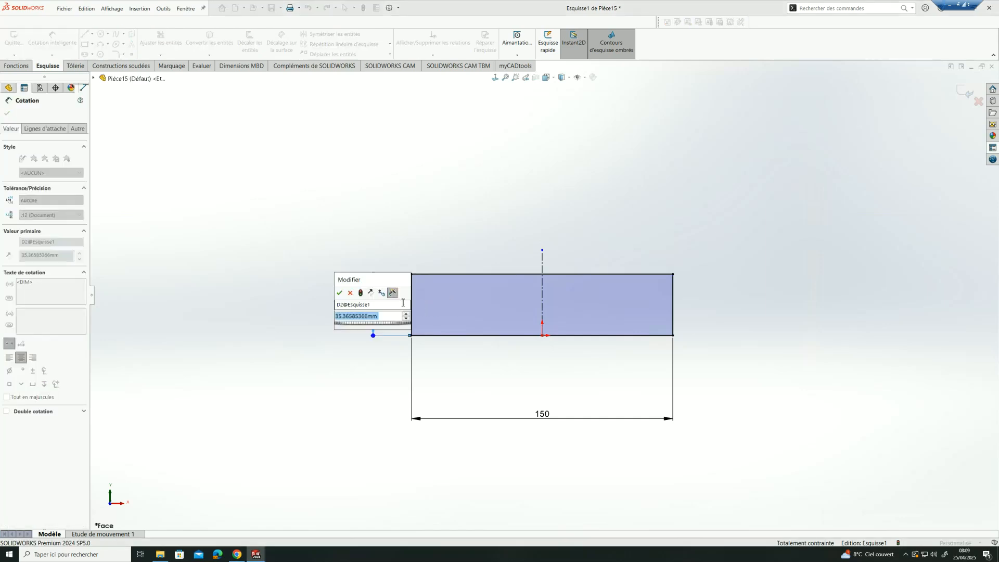
{"action": "type", "text": "60"}
{"action": "key", "text": "Return"}
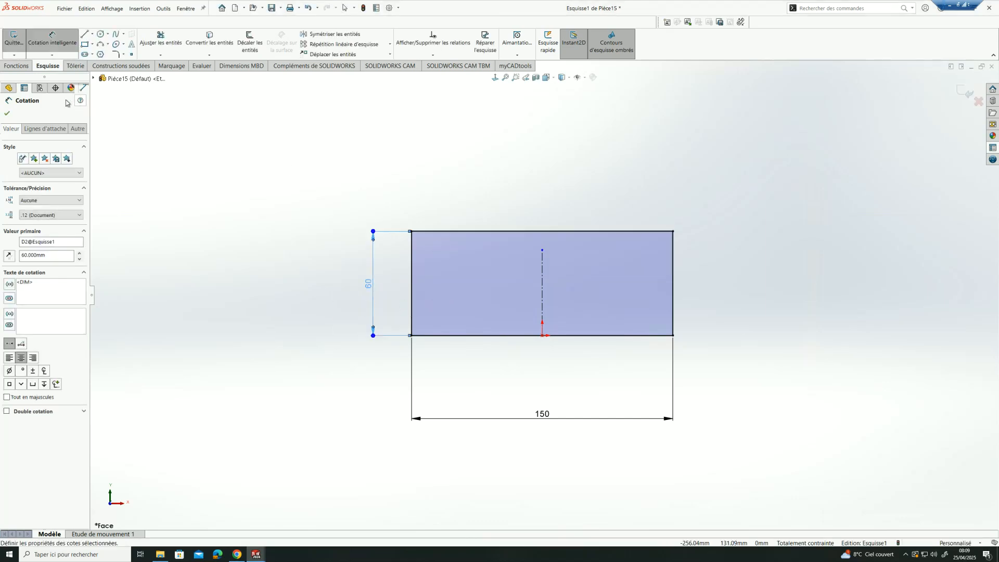
{"action": "left_click", "coordinate": [7, 114]}
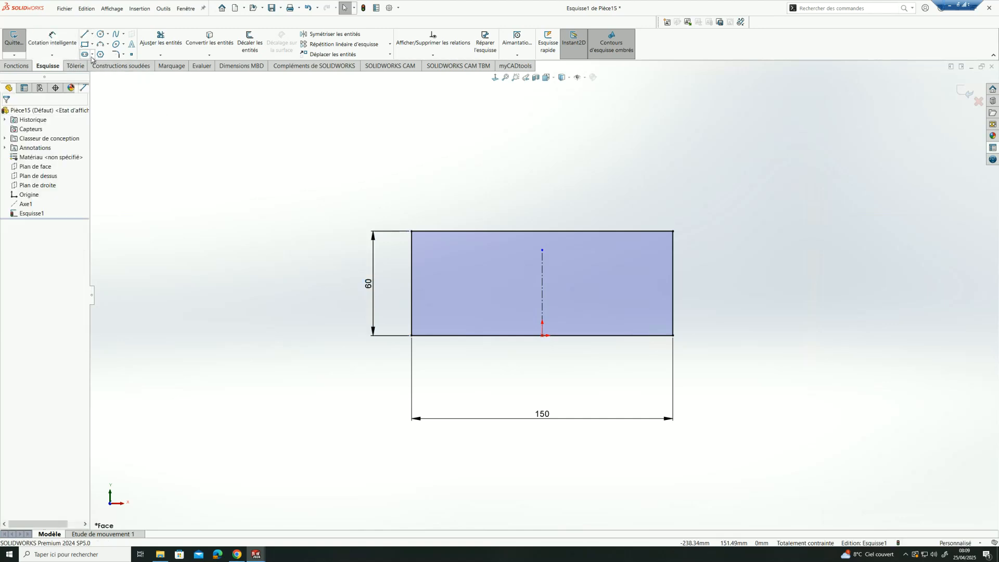
Create a sheet metal base flange from the rectangle sketch with a thickness of 2 mm, keeping the default direction.
{"action": "left_click", "coordinate": [78, 68]}
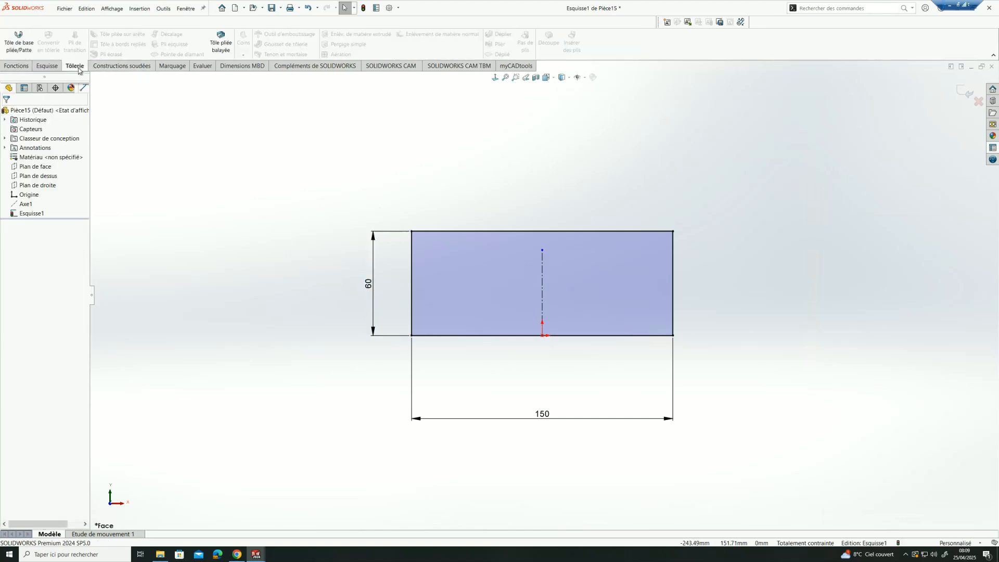
{"action": "left_click", "coordinate": [20, 42]}
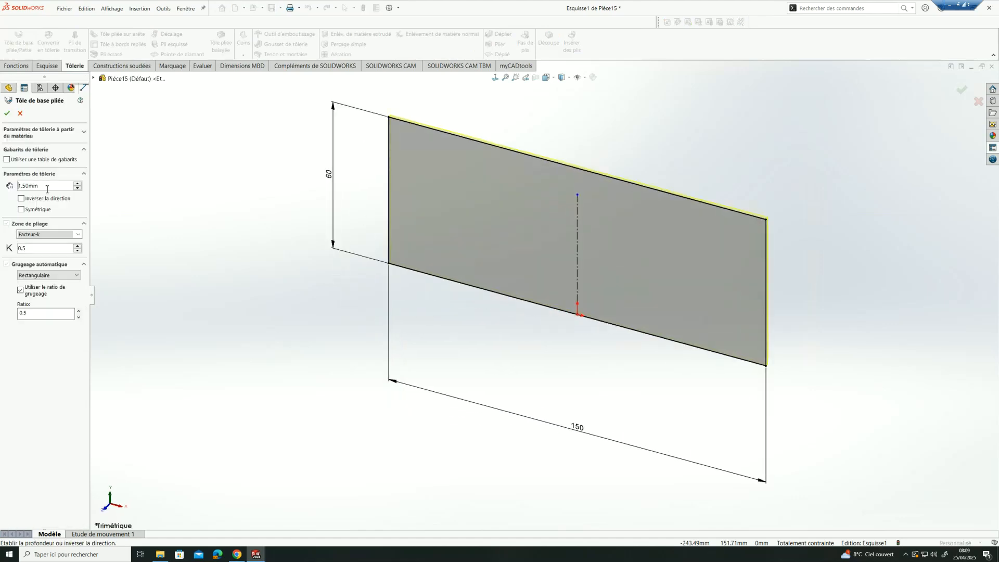
{"action": "type", "text": "2"}
{"action": "key", "text": "Return"}
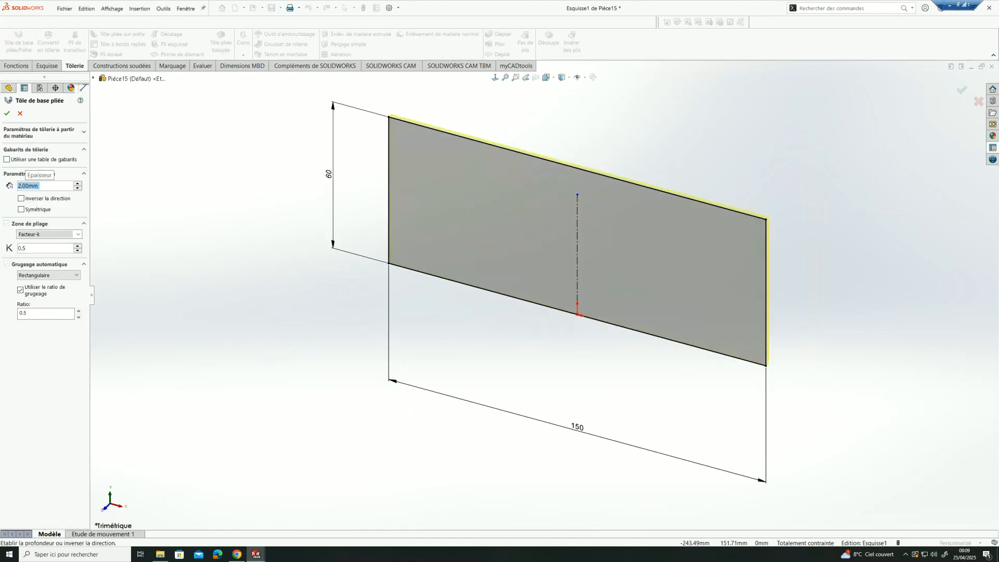
{"action": "left_click", "coordinate": [21, 199]}
{"action": "left_click", "coordinate": [21, 199]}
{"action": "left_click", "coordinate": [8, 116]}
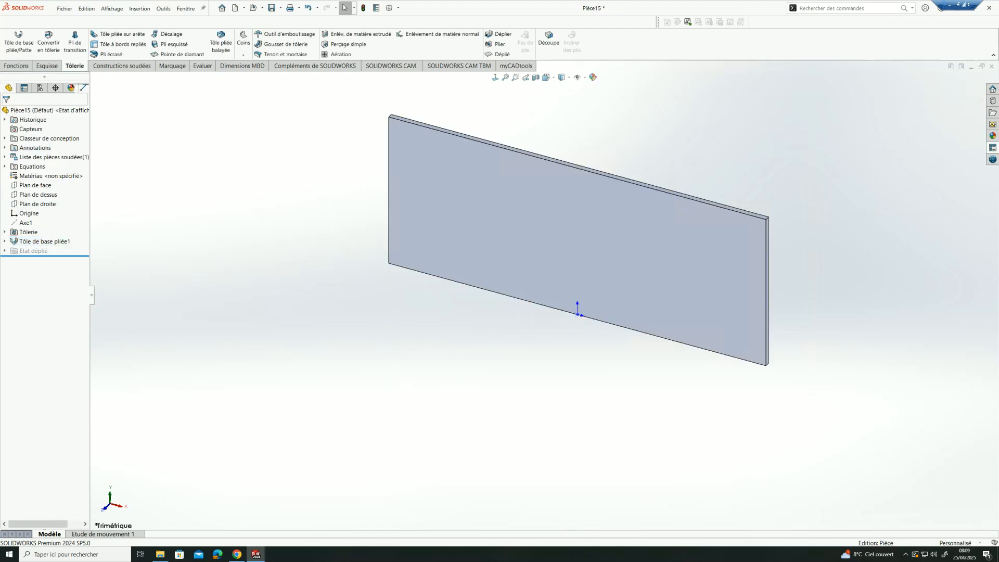
Assign the material Inox 304L (X2CrNi18-09) to the part.
{"action": "right_click", "coordinate": [28, 180]}
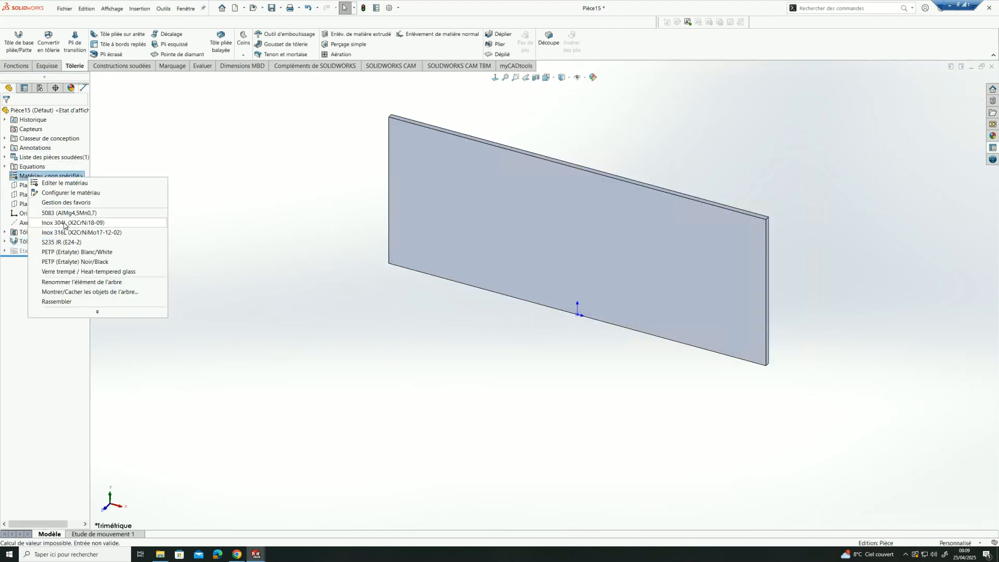
{"action": "left_click", "coordinate": [42, 223]}
{"action": "left_click", "coordinate": [609, 229]}
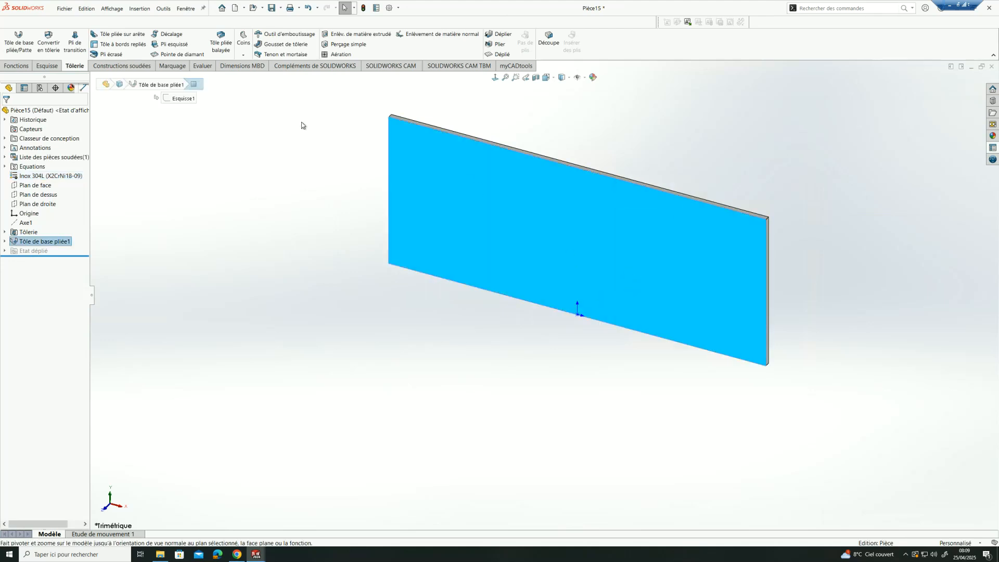
{"action": "key", "text": "Escape"}
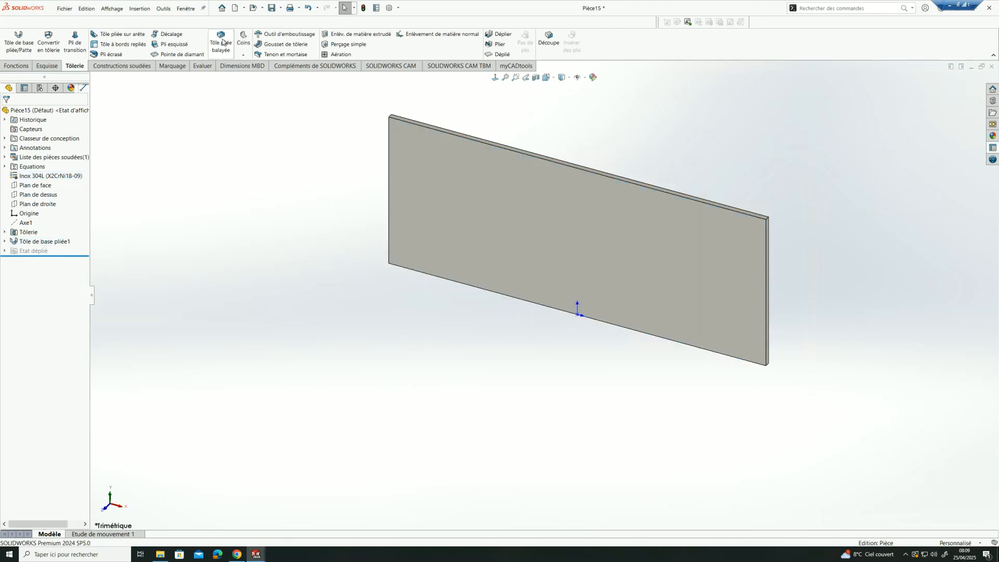
Add a 90° edge flange along the plate's lower edge, 30 mm long, with a custom bend radius of 2 mm.
{"action": "left_click", "coordinate": [103, 35]}
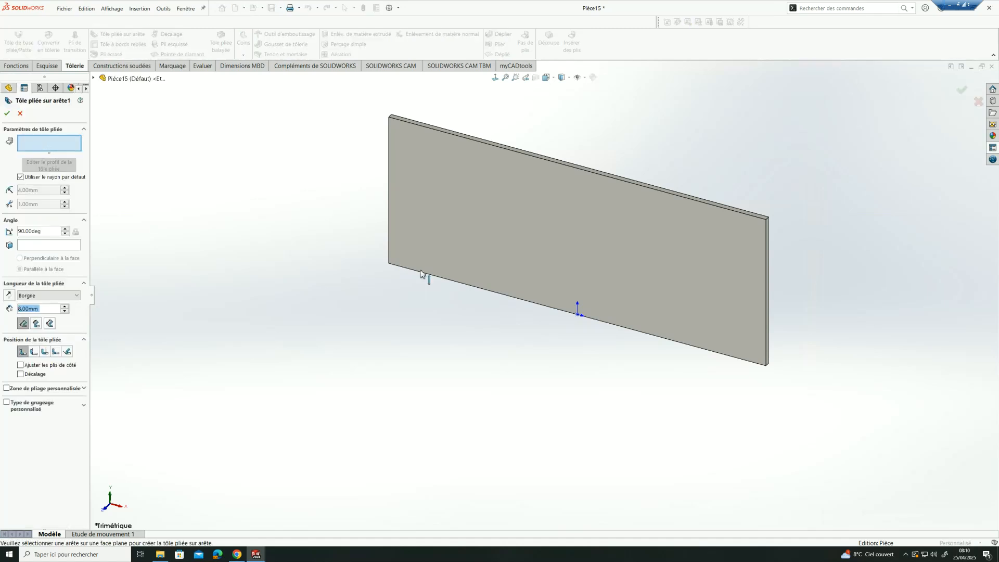
{"action": "left_click", "coordinate": [492, 295]}
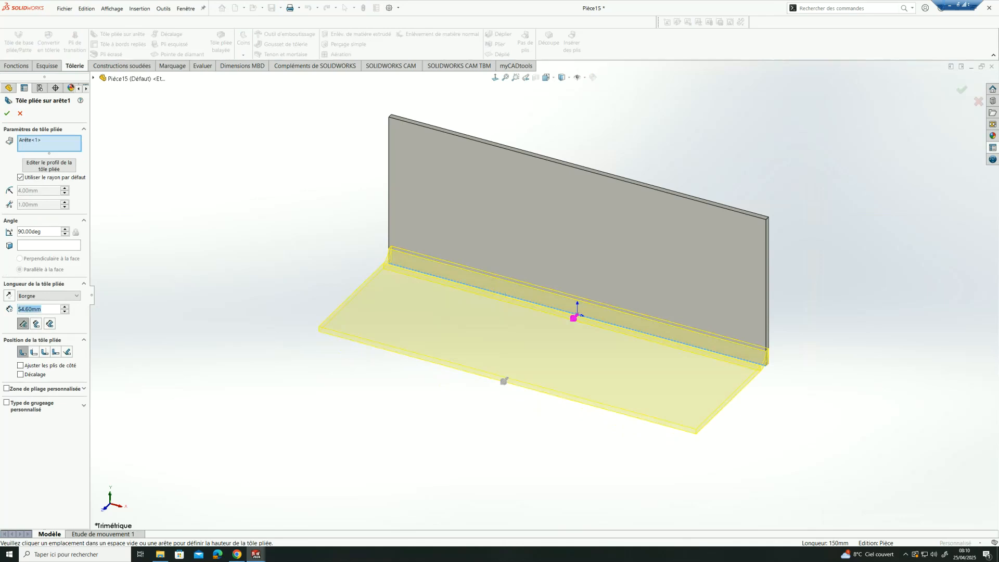
{"action": "type", "text": "30"}
{"action": "key", "text": "Return"}
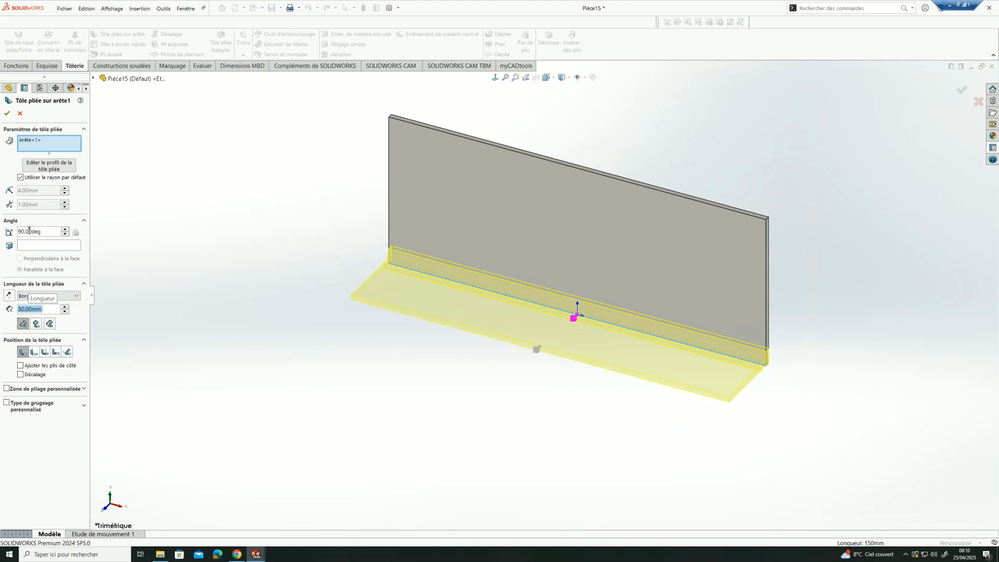
{"action": "left_click", "coordinate": [20, 177]}
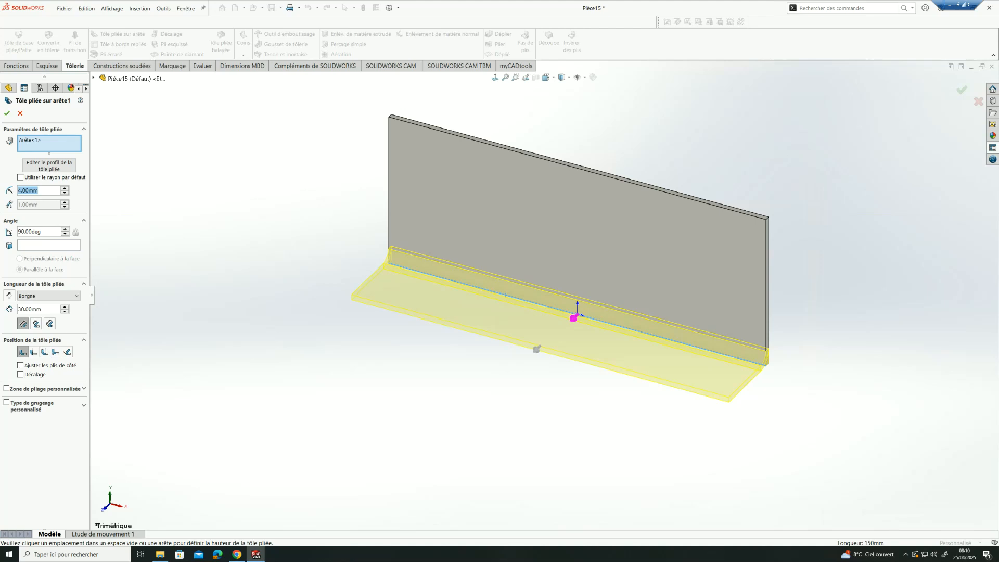
{"action": "type", "text": "2"}
{"action": "key", "text": "Return"}
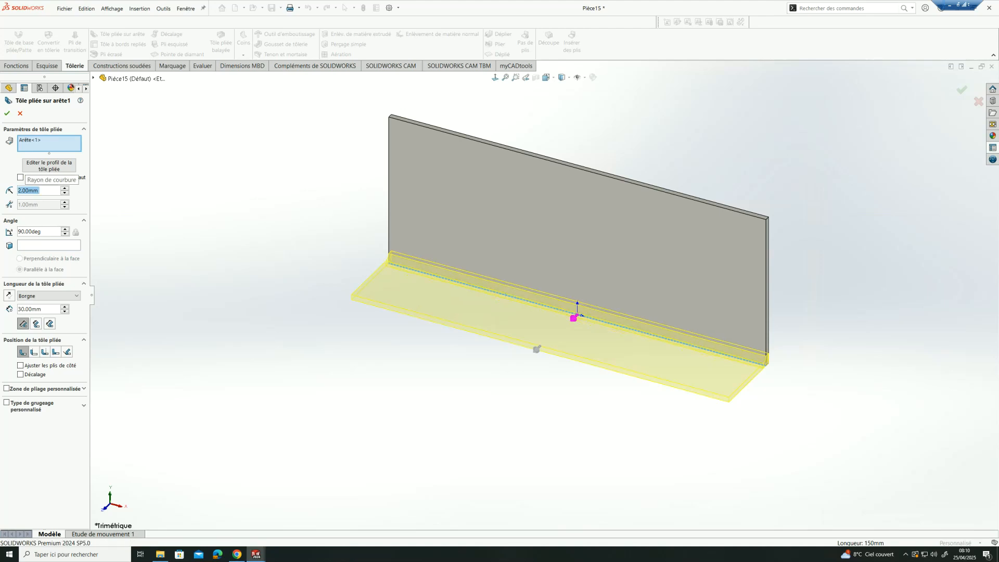
{"action": "left_click", "coordinate": [7, 112]}
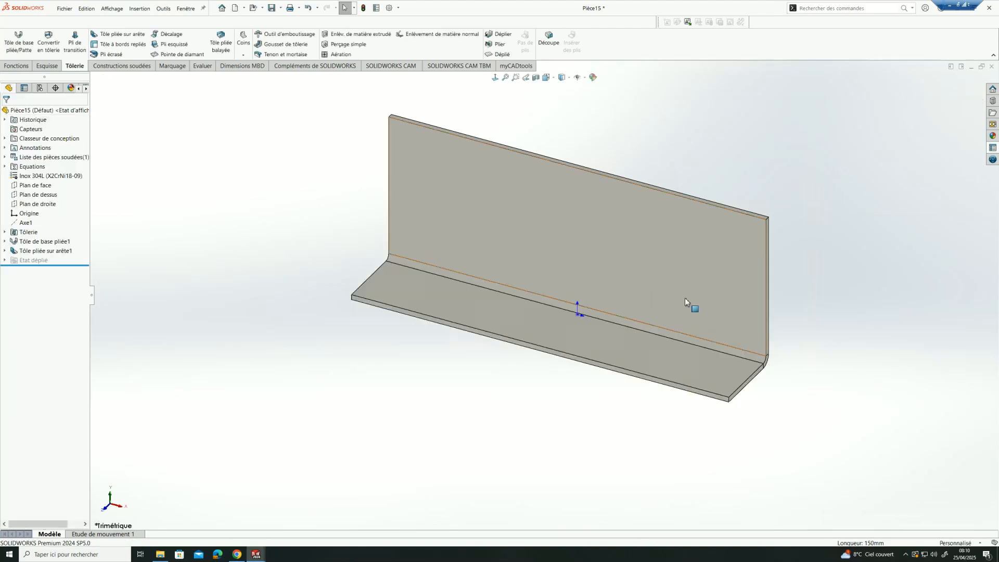
Measure the inner arc edge at the end of the bend.
{"action": "left_click", "coordinate": [693, 341]}
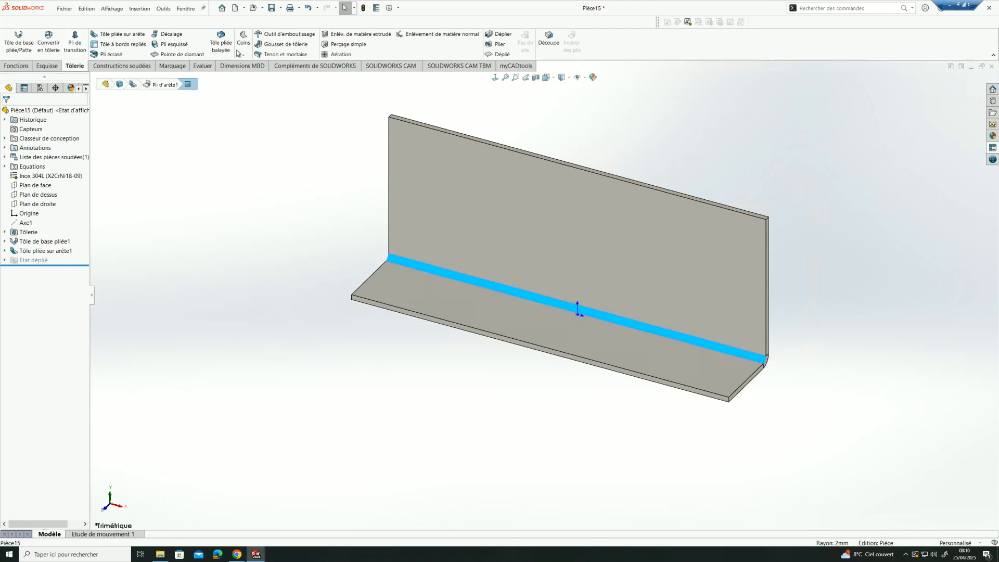
{"action": "middle_click_drag", "start_coordinate": [370, 118], "coordinate": [485, 191]}
{"action": "scroll", "coordinate": [591, 319], "scroll_direction": "down", "scroll_amount": 5}
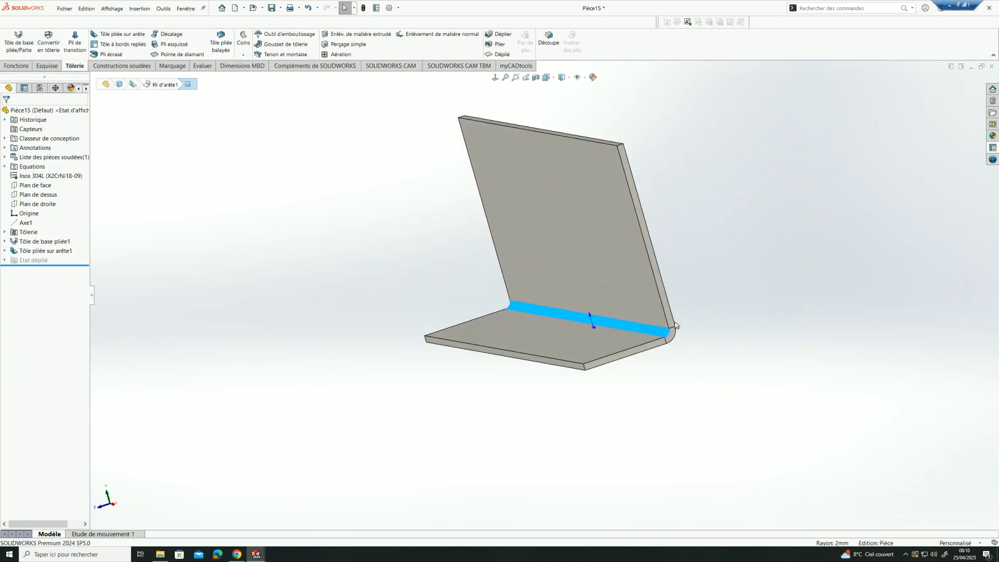
{"action": "left_click", "coordinate": [621, 344]}
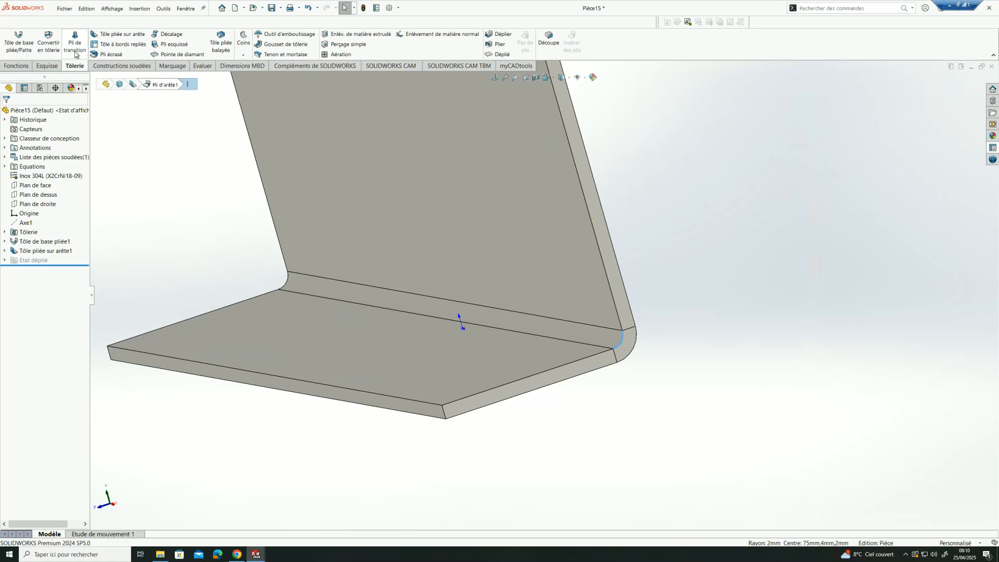
{"action": "left_click", "coordinate": [204, 65]}
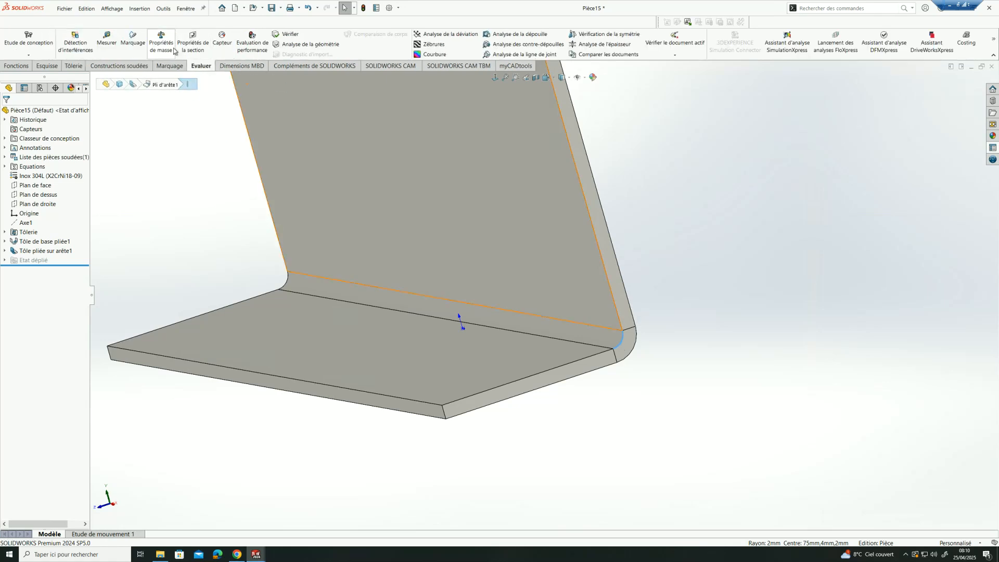
{"action": "left_click", "coordinate": [107, 39]}
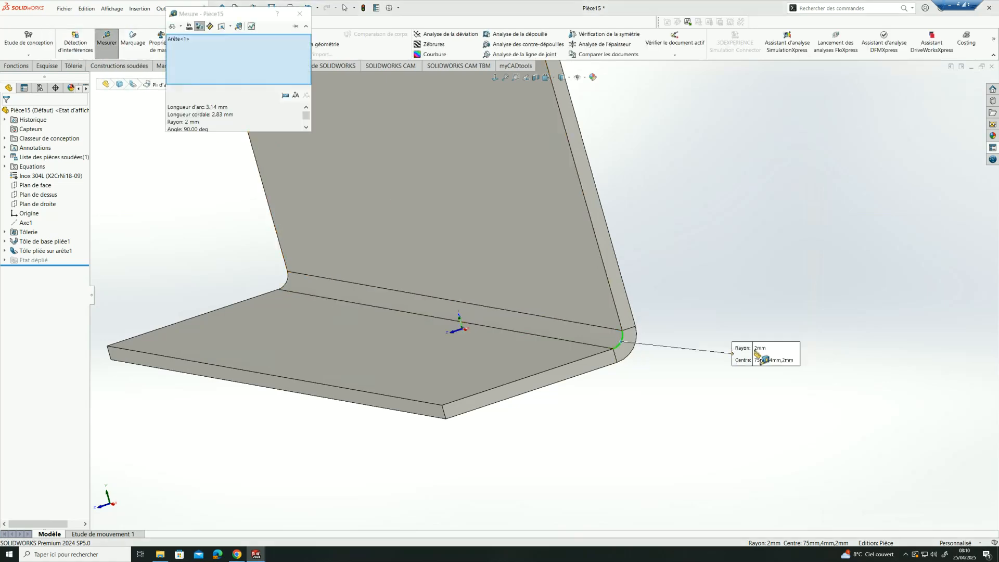
{"action": "left_click", "coordinate": [300, 13]}
Sketch two small, horizontally aligned circles on the plate's front face near its upper-left corner, the first with a radius of about 1.2 mm.
{"action": "scroll", "coordinate": [513, 247], "scroll_direction": "up", "scroll_amount": 5}
{"action": "left_click", "coordinate": [513, 248]}
{"action": "left_click", "coordinate": [583, 221]}
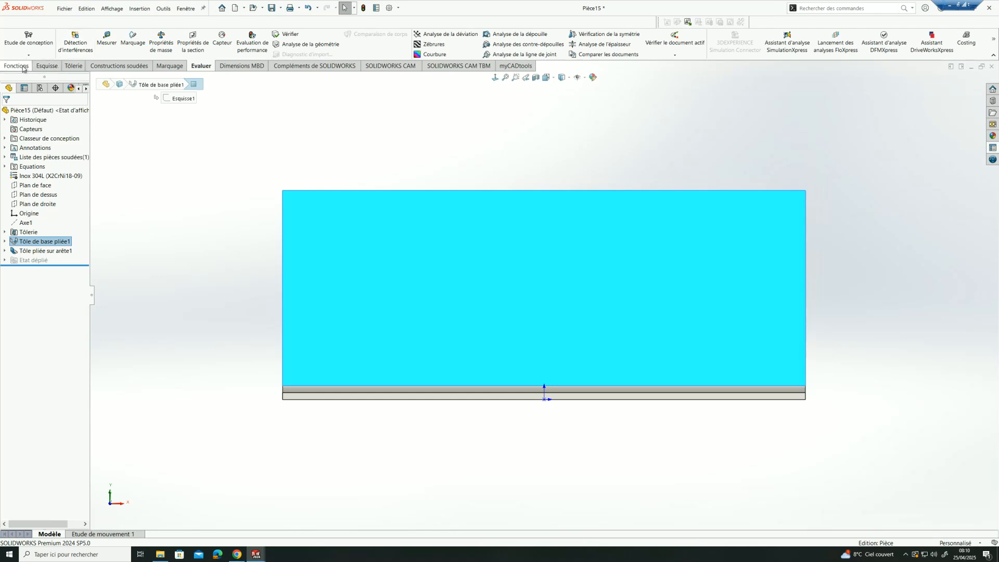
{"action": "left_click", "coordinate": [23, 67]}
{"action": "left_click", "coordinate": [47, 66]}
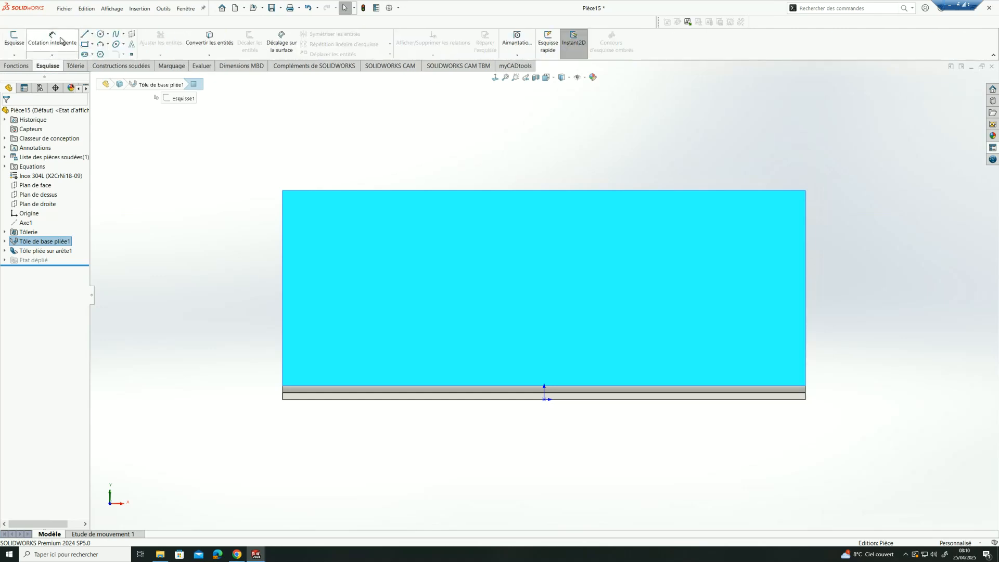
{"action": "left_click", "coordinate": [100, 34]}
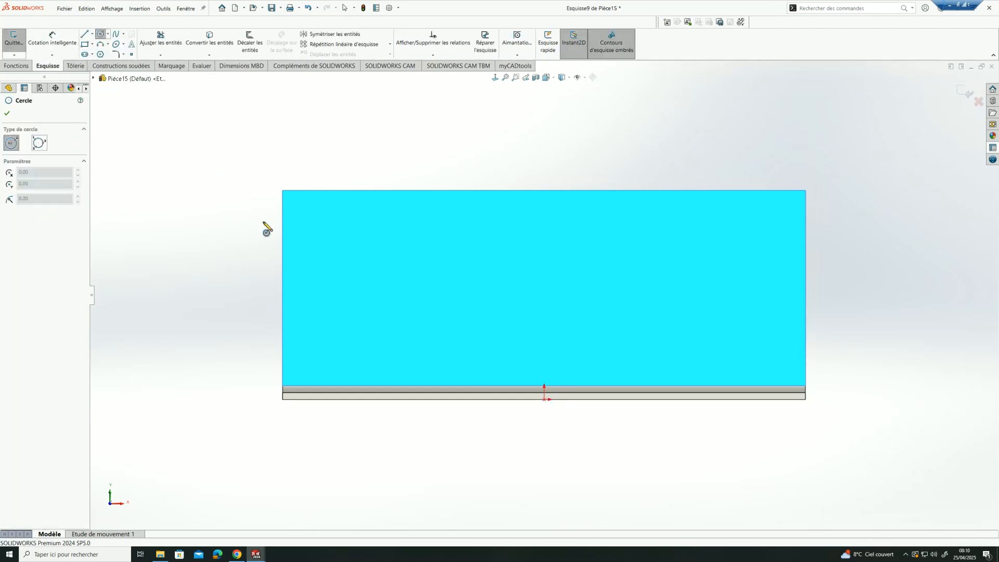
{"action": "left_click", "coordinate": [295, 199]}
{"action": "left_click", "coordinate": [300, 203]}
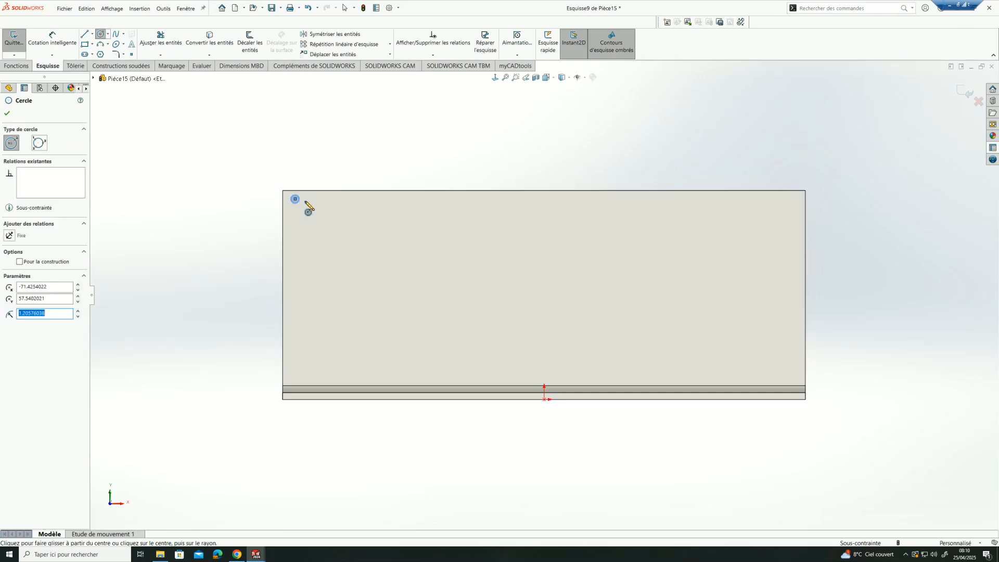
{"action": "left_click", "coordinate": [325, 199]}
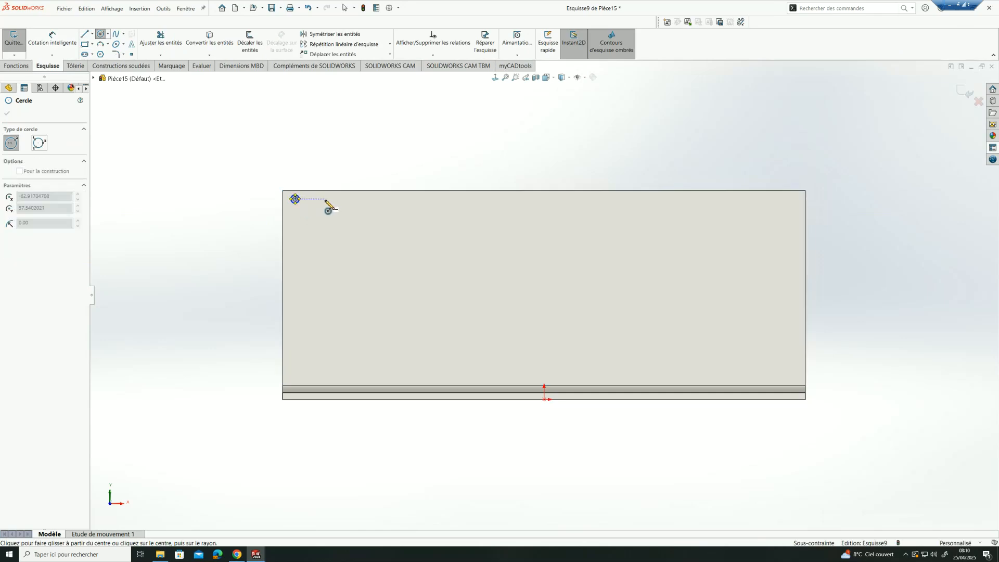
{"action": "left_click", "coordinate": [329, 203]}
{"action": "key", "text": "Escape"}
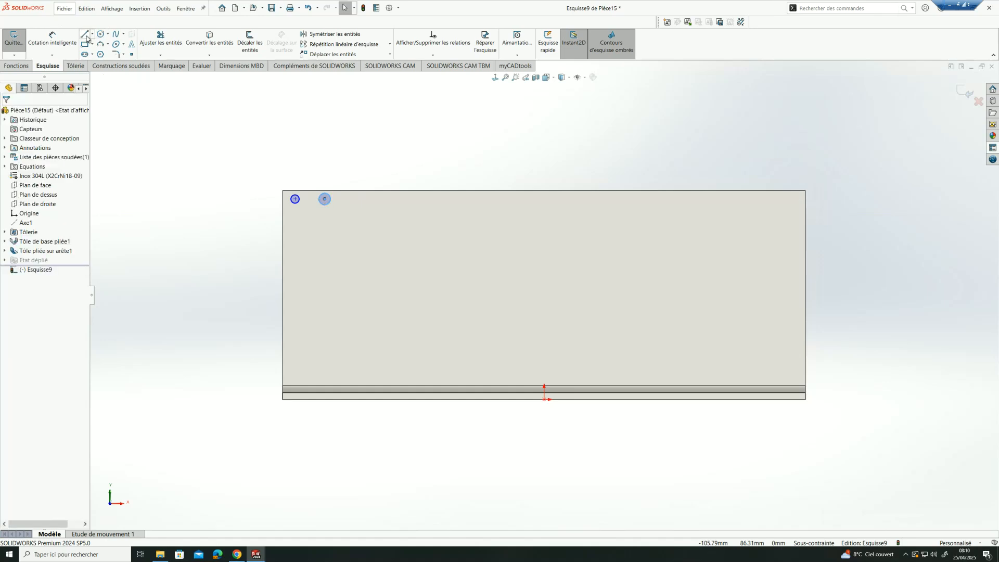
Draw a short vertical construction line between the two circles.
{"action": "left_click", "coordinate": [92, 35]}
{"action": "left_click", "coordinate": [112, 51]}
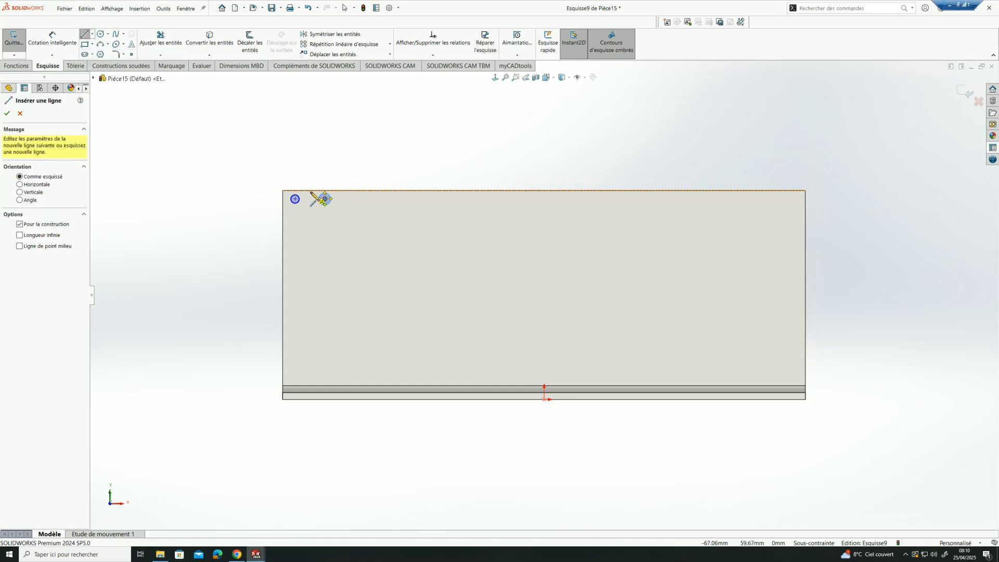
{"action": "left_click", "coordinate": [309, 197]}
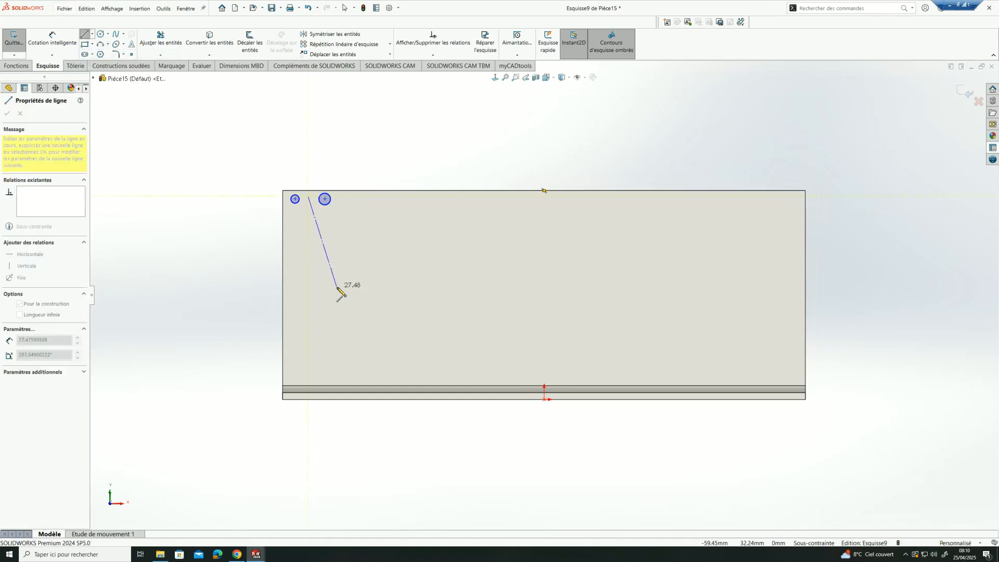
{"action": "left_click", "coordinate": [309, 223]}
{"action": "key", "text": "Escape"}
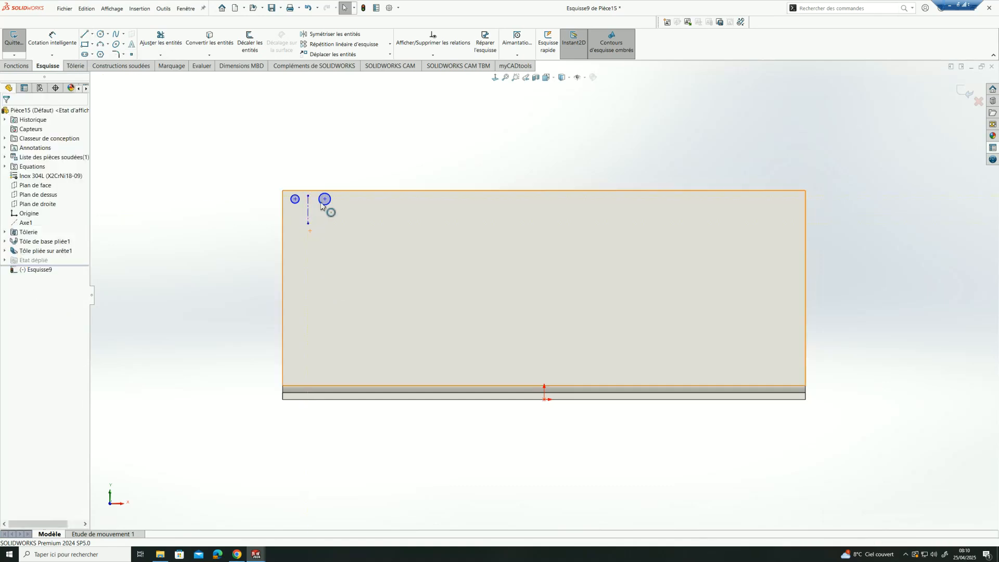
Make the two circles symmetric about the vertical construction line.
{"action": "left_click", "coordinate": [320, 202]}
{"action": "left_click", "coordinate": [297, 203], "text": "ctrl"}
{"action": "left_click", "coordinate": [308, 210], "text": "ctrl"}
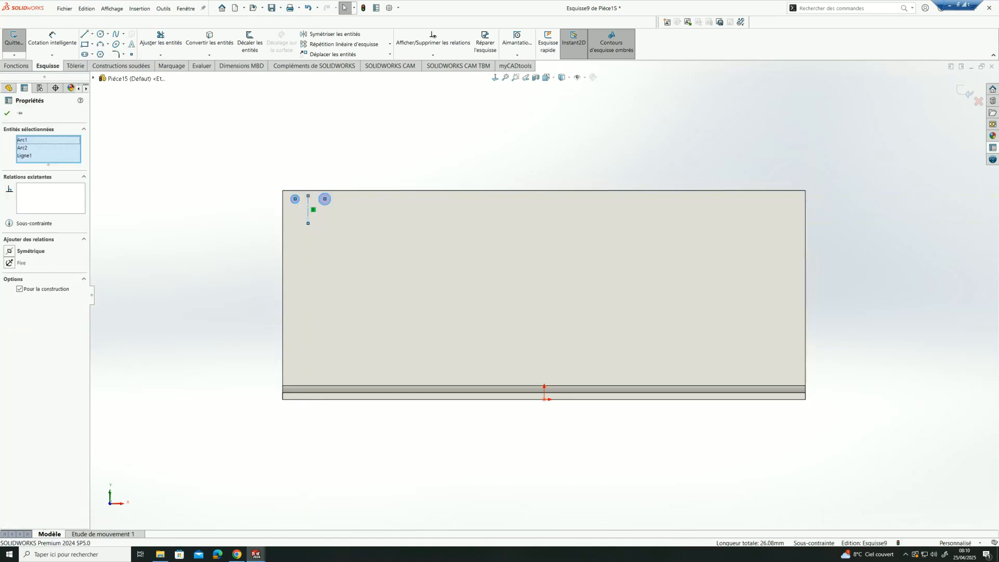
{"action": "left_click", "coordinate": [18, 251]}
{"action": "left_click", "coordinate": [179, 240]}
Dimension the distance between the two circle centers to 8 mm.
{"action": "left_click", "coordinate": [47, 39]}
{"action": "left_click", "coordinate": [324, 203]}
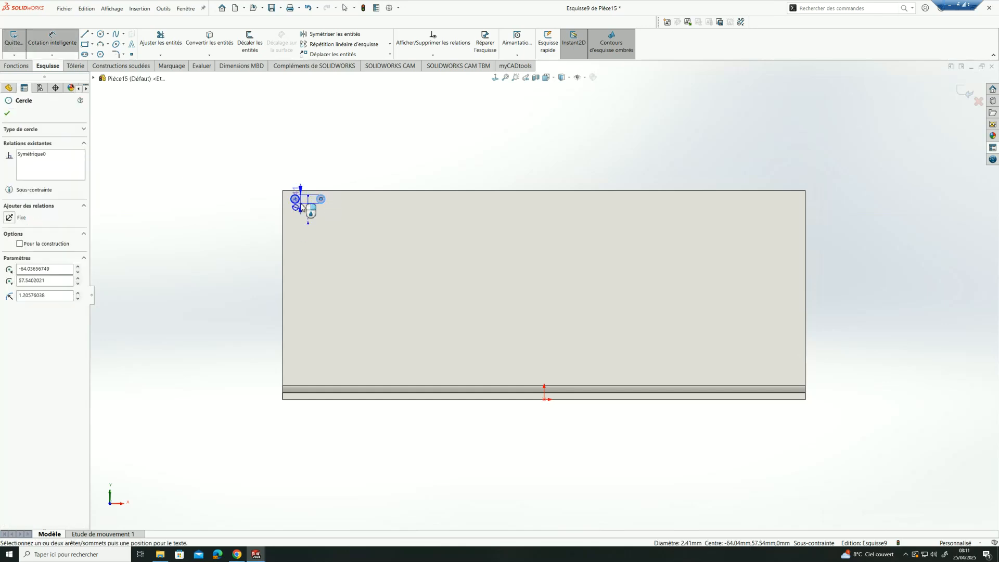
{"action": "left_click", "coordinate": [295, 199]}
{"action": "left_click", "coordinate": [306, 169]}
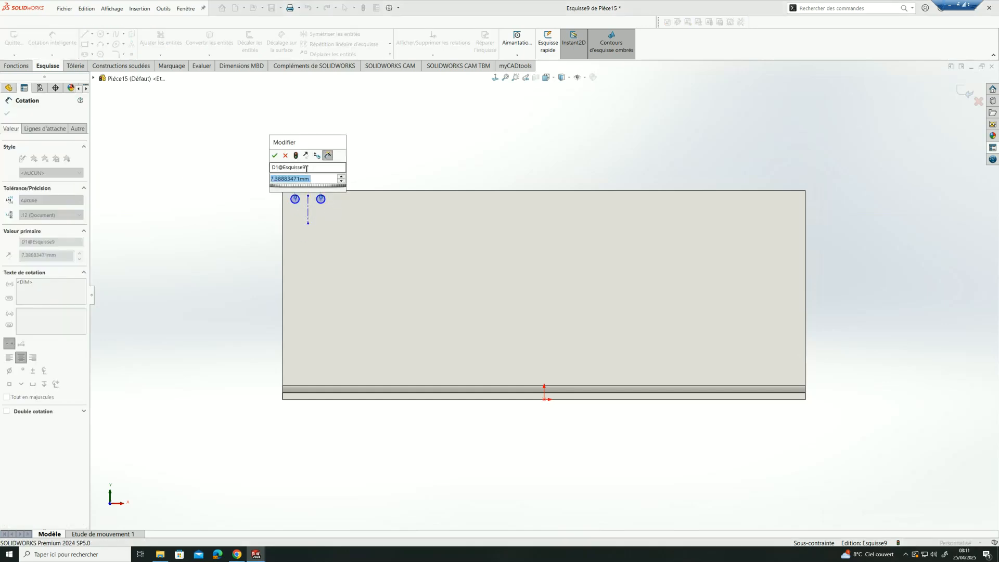
{"action": "type", "text": "8"}
{"action": "key", "text": "Return"}
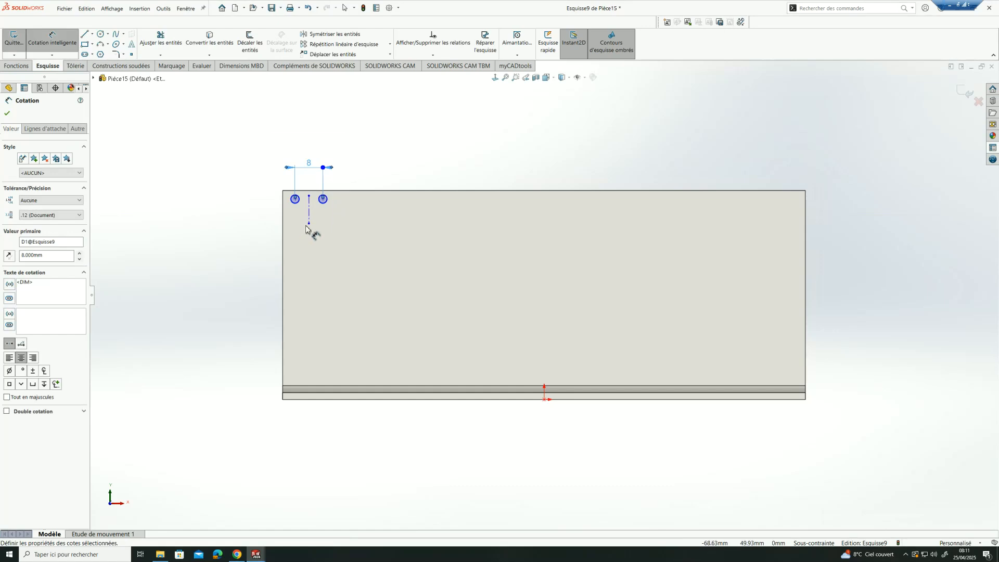
{"action": "left_click", "coordinate": [309, 224]}
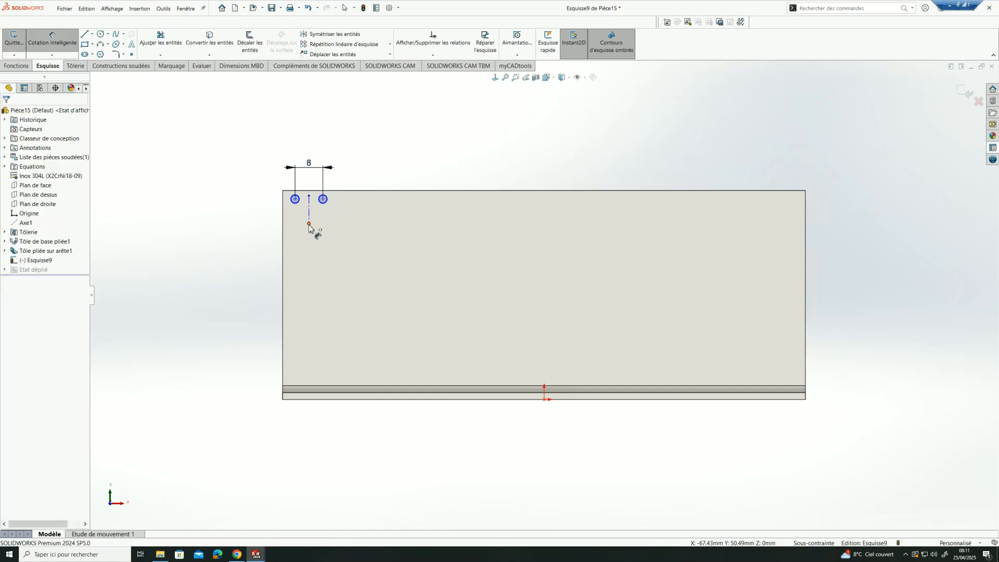
{"action": "left_click", "coordinate": [544, 400]}
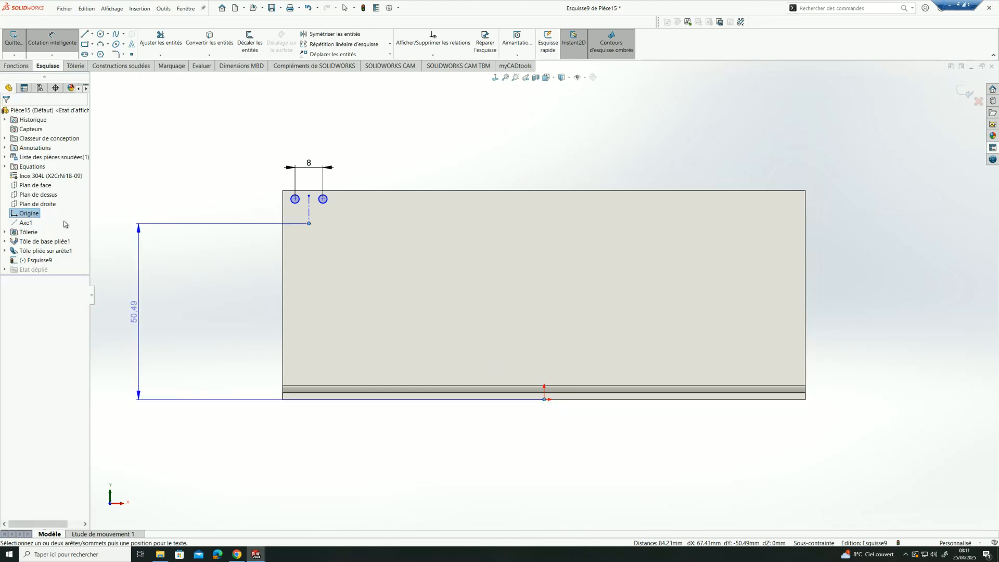
{"action": "key", "text": "Escape"}
Make the construction line's lower endpoint coincident with the origin.
{"action": "left_click", "coordinate": [545, 400]}
{"action": "left_click", "coordinate": [309, 224], "text": "ctrl"}
{"action": "left_click", "coordinate": [11, 268]}
{"action": "key", "text": "Escape"}
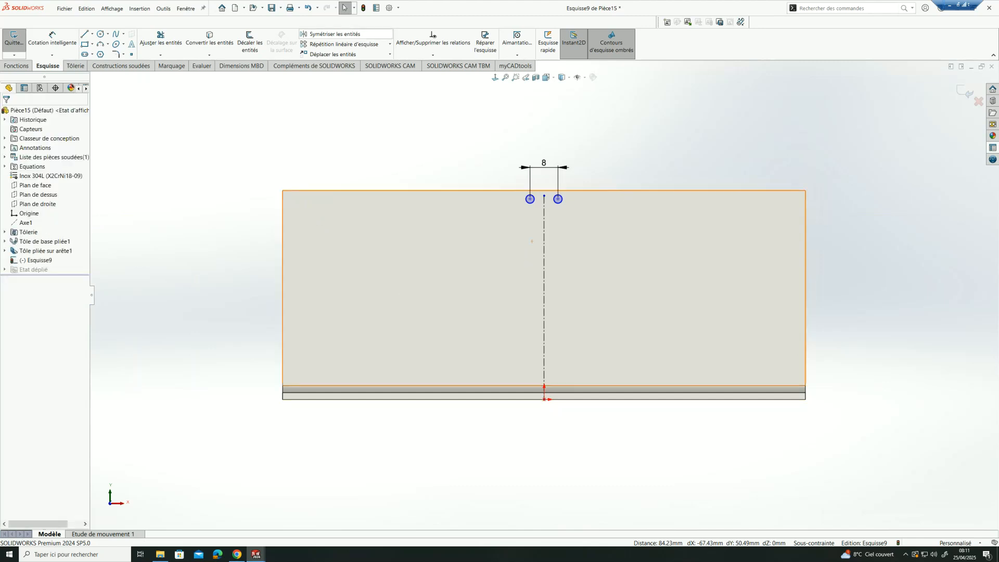
Dimension the left circle's center 2 mm below the plate's upper edge.
{"action": "left_click", "coordinate": [50, 39]}
{"action": "left_click", "coordinate": [530, 199]}
{"action": "left_click", "coordinate": [508, 190]}
{"action": "left_click", "coordinate": [469, 225]}
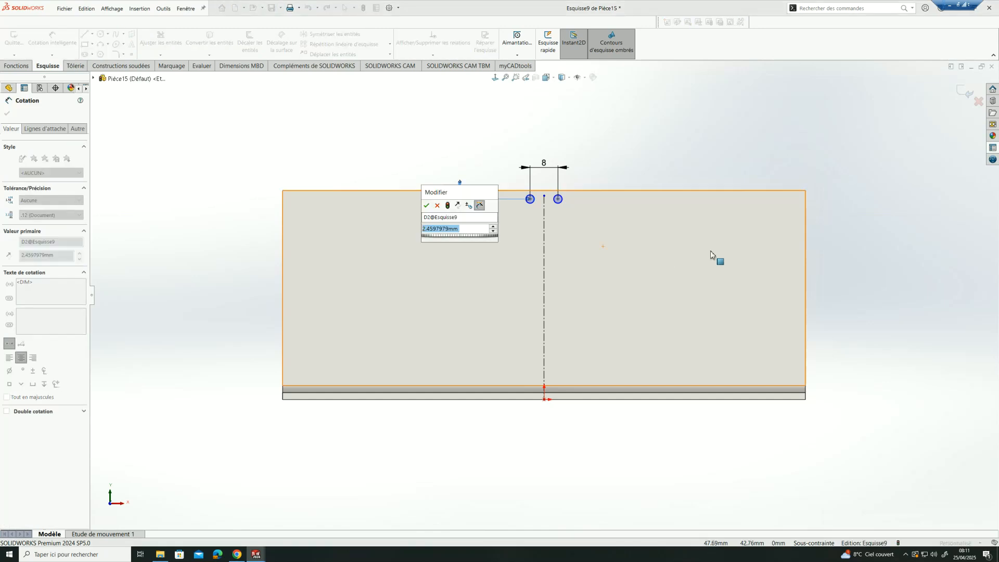
{"action": "type", "text": "2"}
{"action": "key", "text": "Return"}
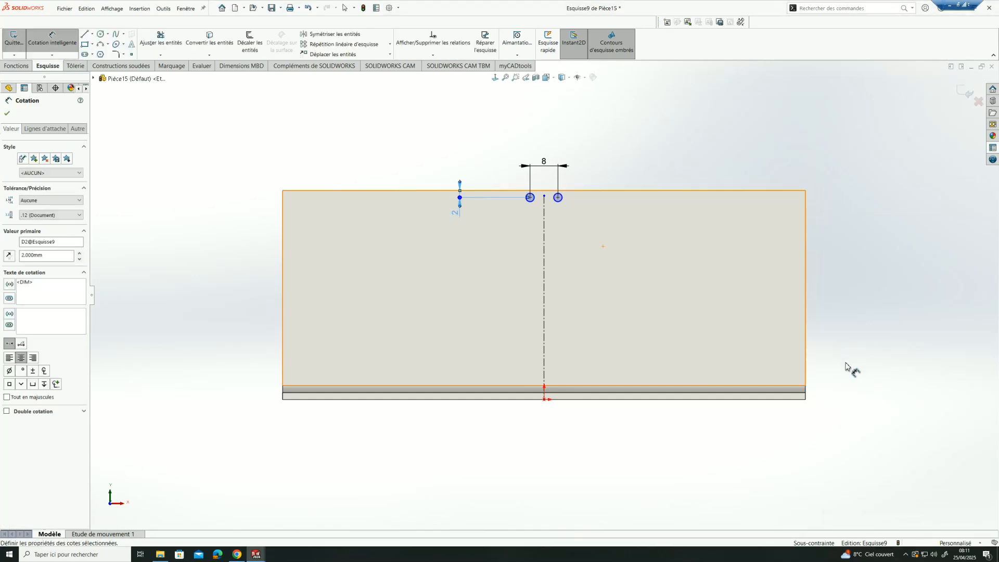
Dimension the right circle's diameter to 3 mm.
{"action": "left_click", "coordinate": [561, 199]}
{"action": "left_click", "coordinate": [589, 171]}
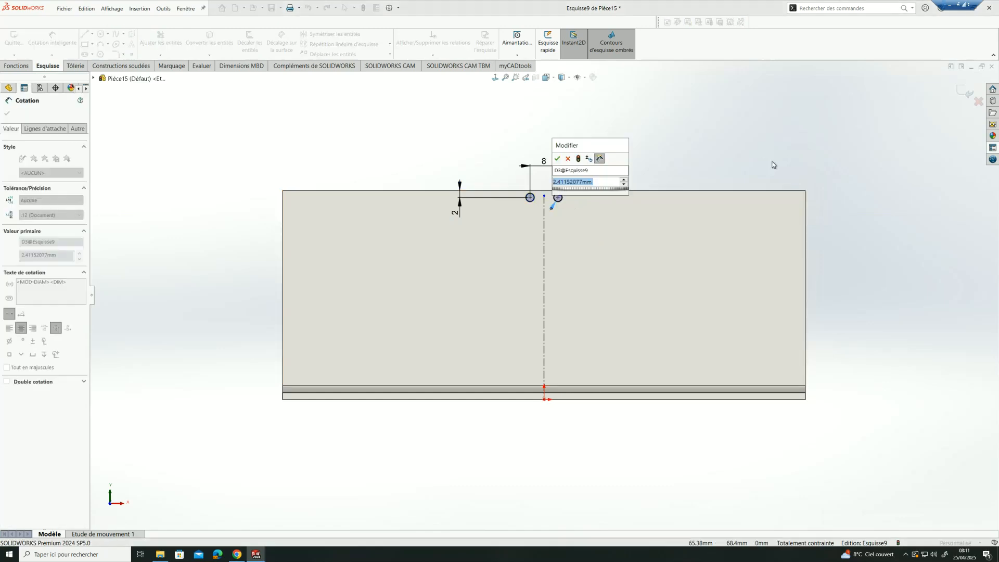
{"action": "type", "text": "3"}
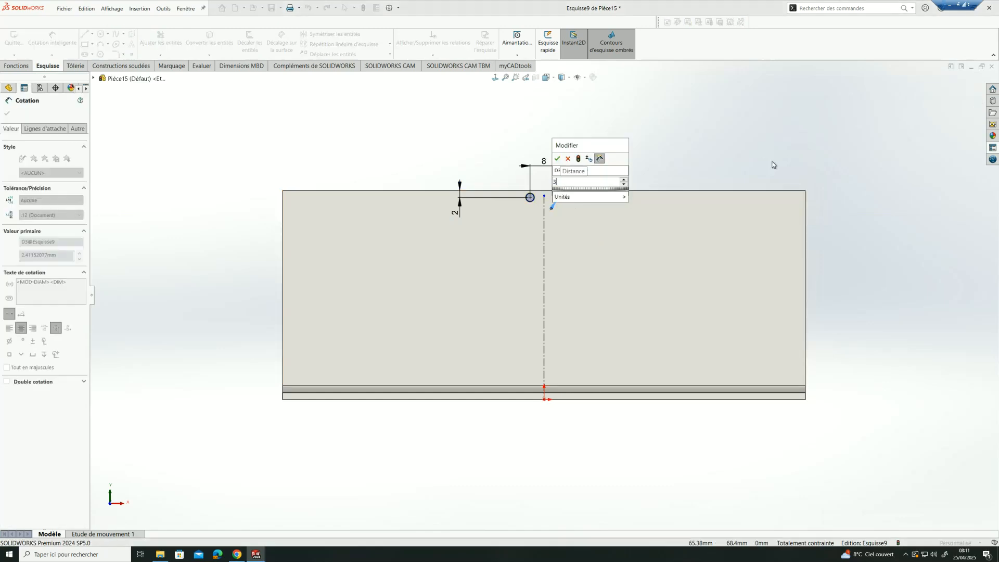
{"action": "key", "text": "Return"}
Set the circle diameter to 2 mm.
{"action": "double_click", "coordinate": [593, 172]}
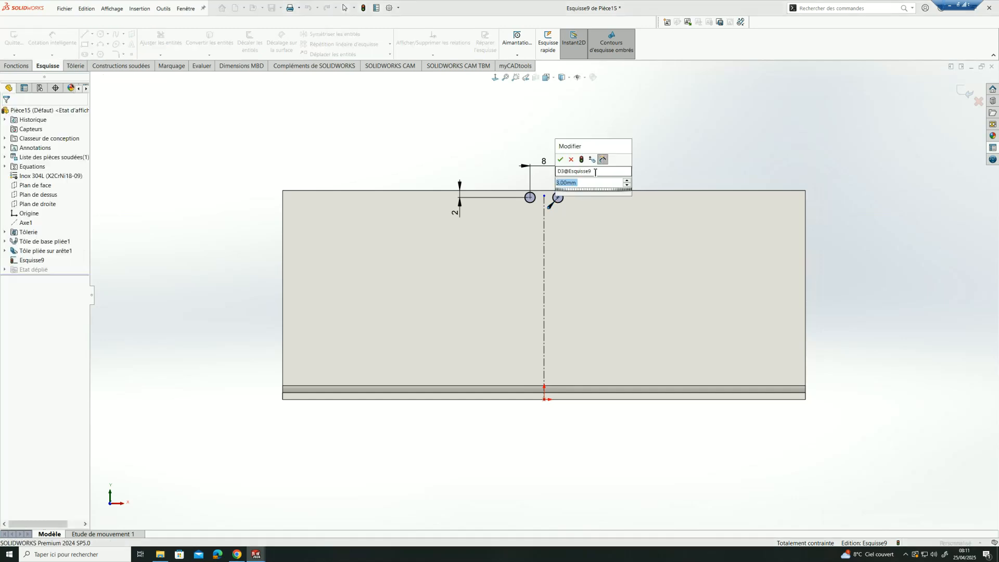
{"action": "type", "text": "2"}
{"action": "key", "text": "Return"}
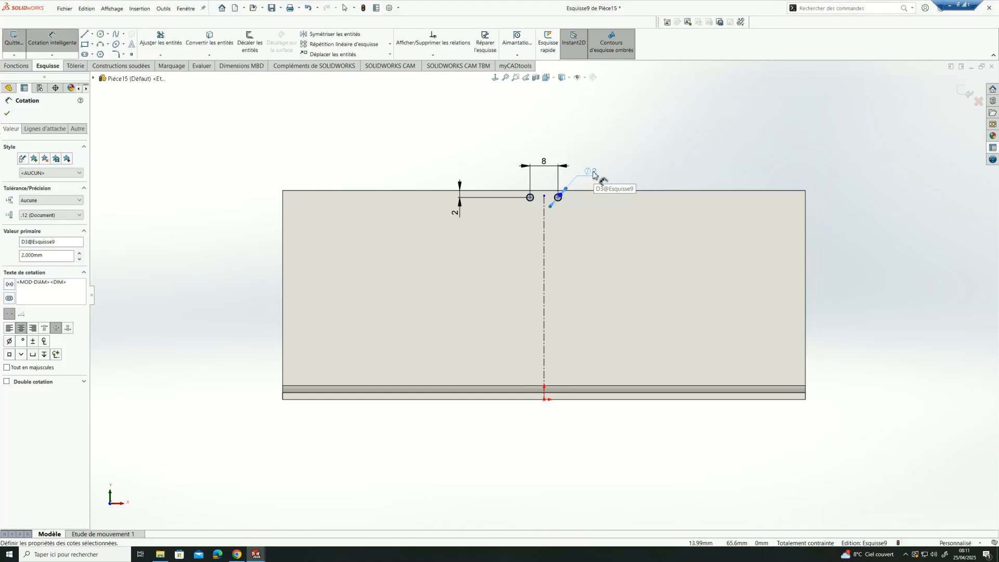
Set the circle diameter to 4 mm.
{"action": "double_click", "coordinate": [594, 172]}
{"action": "type", "text": "4"}
{"action": "key", "text": "Return"}
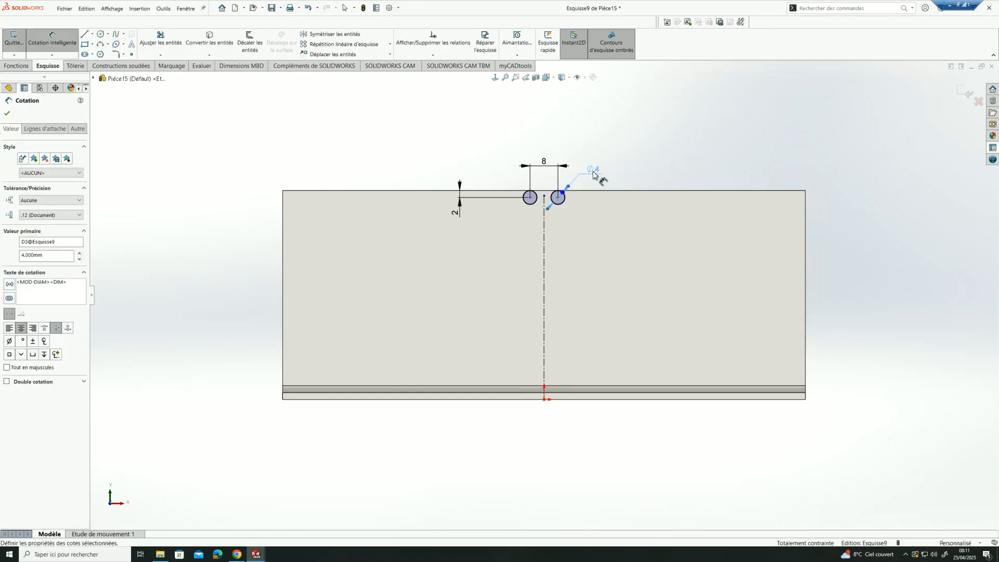
Set the distance from the plate's upper edge to the two circle centers to 4 mm.
{"action": "scroll", "coordinate": [599, 172], "scroll_direction": "down", "scroll_amount": 3}
{"action": "double_click", "coordinate": [379, 251]}
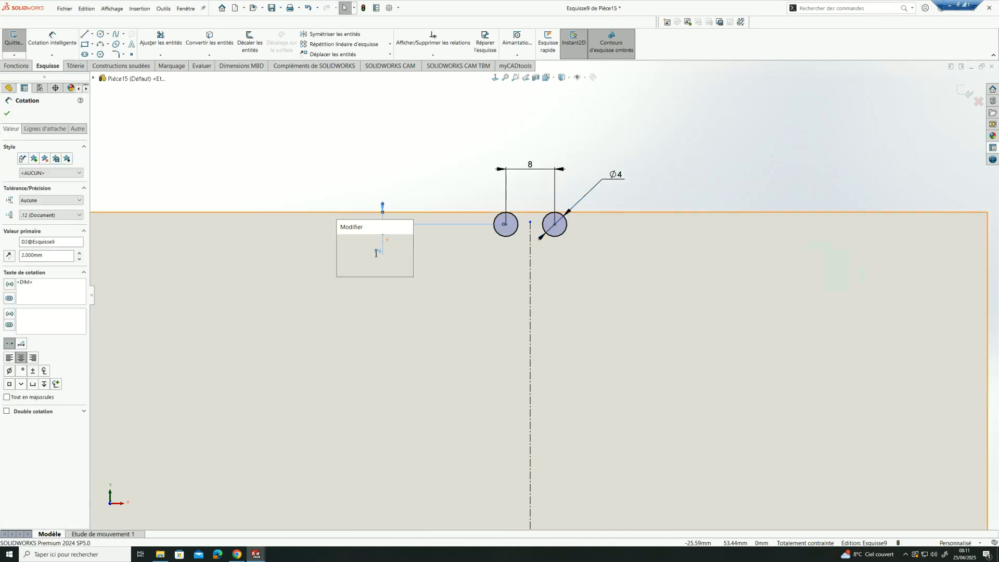
{"action": "type", "text": "4"}
{"action": "key", "text": "Return"}
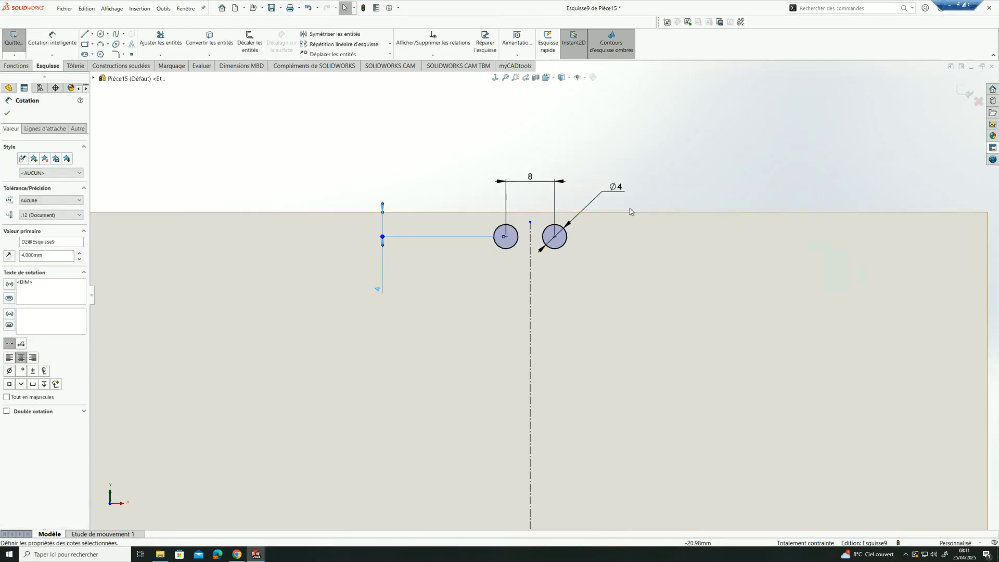
Sketch a third circle about 4.9 mm in diameter at the centerline's upper end and move its center slightly above the plate's upper edge.
{"action": "key", "text": "f"}
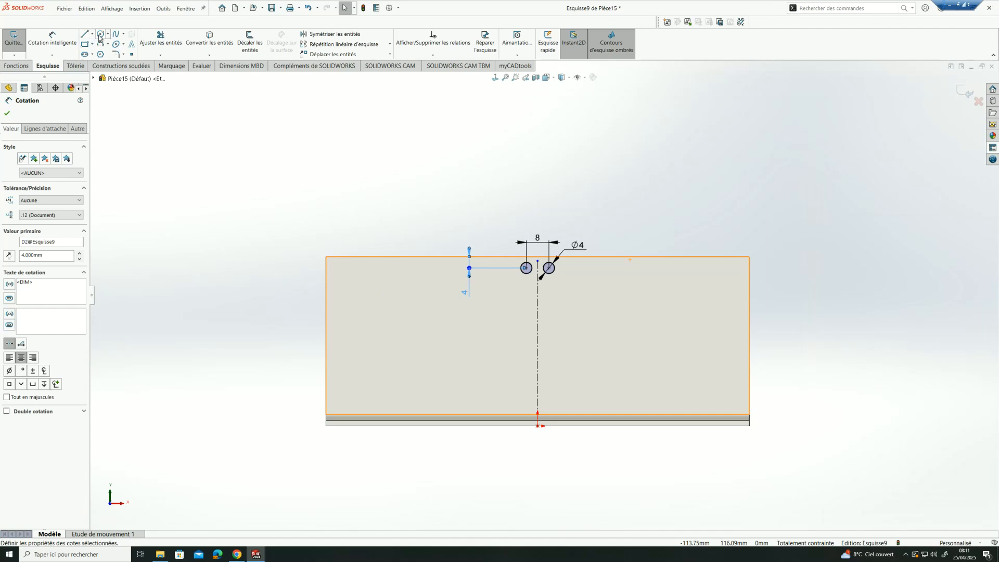
{"action": "left_click", "coordinate": [100, 34]}
{"action": "left_click", "coordinate": [538, 262]}
{"action": "left_click", "coordinate": [544, 264]}
{"action": "key", "text": "Escape"}
{"action": "left_click_drag", "start_coordinate": [538, 261], "coordinate": [537, 255]}
Dimension the middle circle's diameter to 5 mm.
{"action": "scroll", "coordinate": [537, 255], "scroll_direction": "down", "scroll_amount": 6}
{"action": "left_click", "coordinate": [52, 38]}
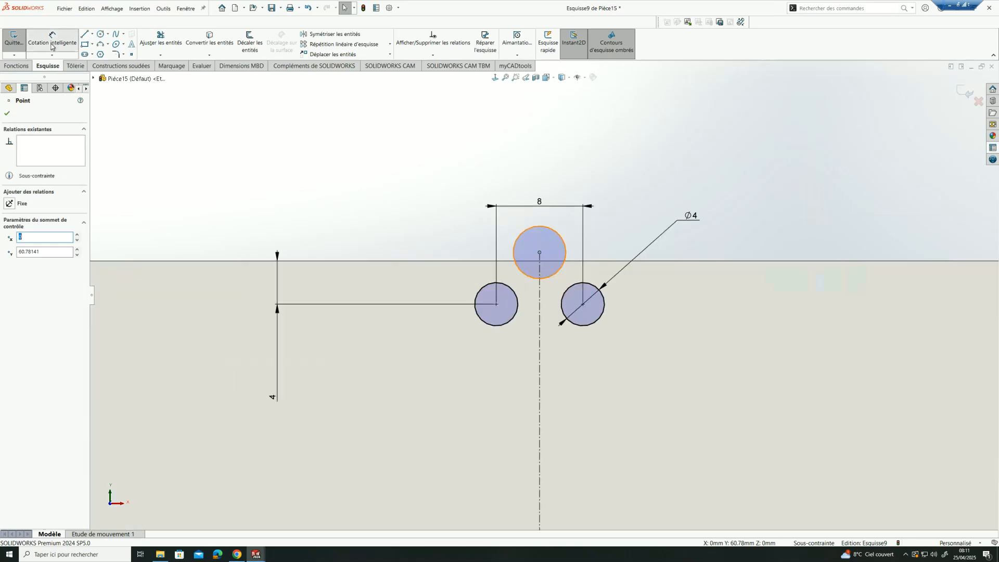
{"action": "left_click", "coordinate": [561, 271]}
{"action": "left_click", "coordinate": [630, 194]}
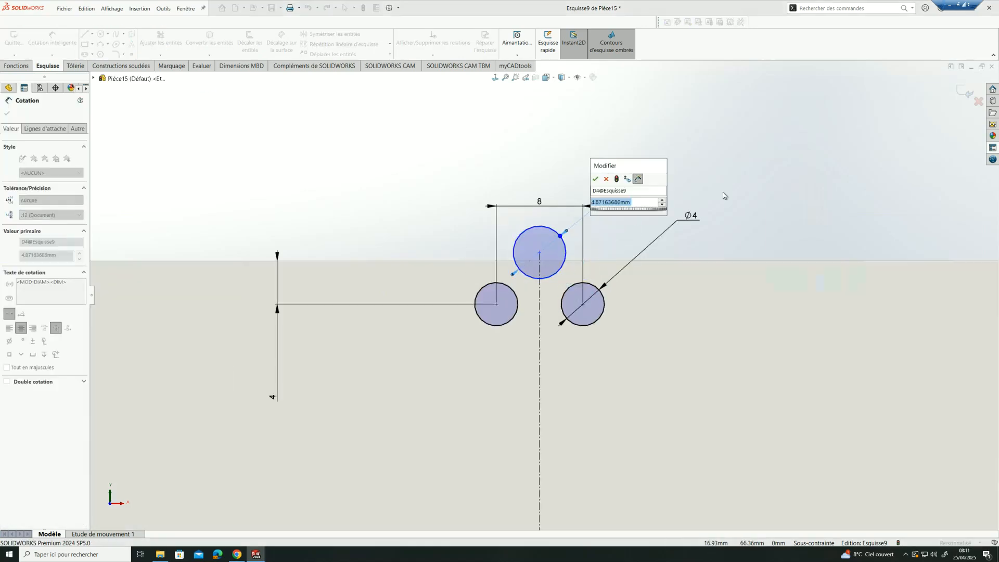
{"action": "type", "text": "5"}
{"action": "key", "text": "Return"}
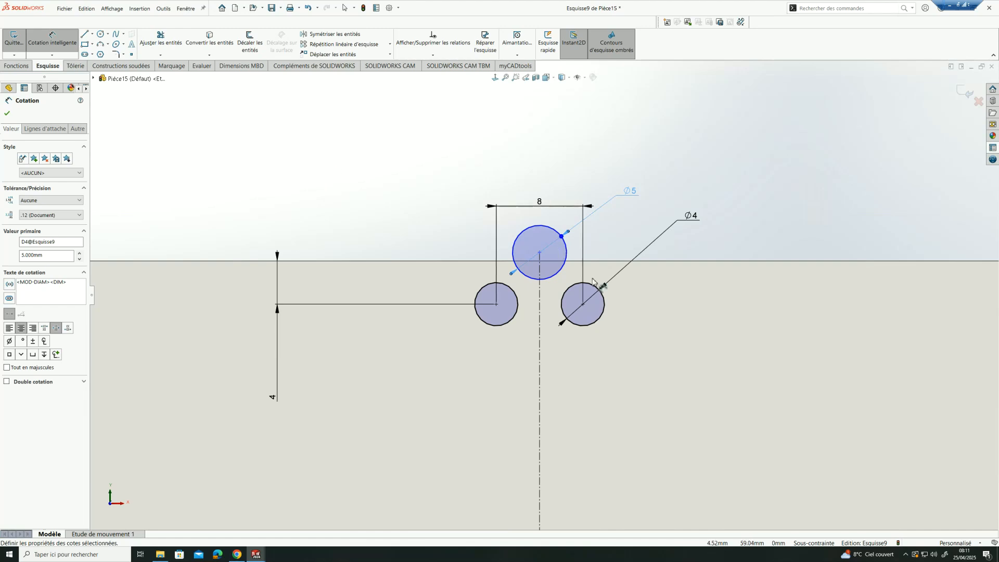
Dimension the vertical distance between the middle circle and the left circle to 5 mm.
{"action": "left_click", "coordinate": [560, 271]}
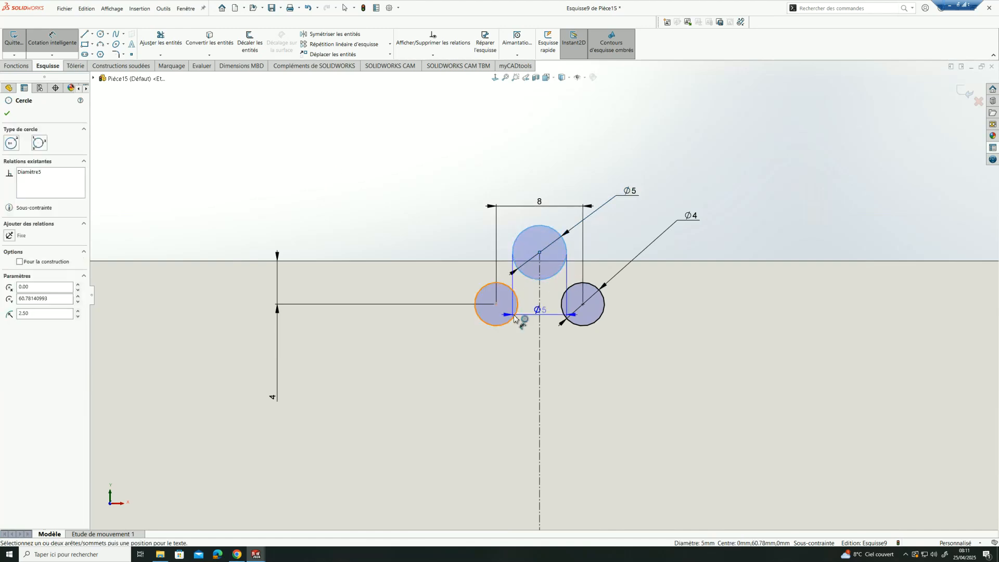
{"action": "left_click", "coordinate": [516, 314]}
{"action": "left_click", "coordinate": [424, 289]}
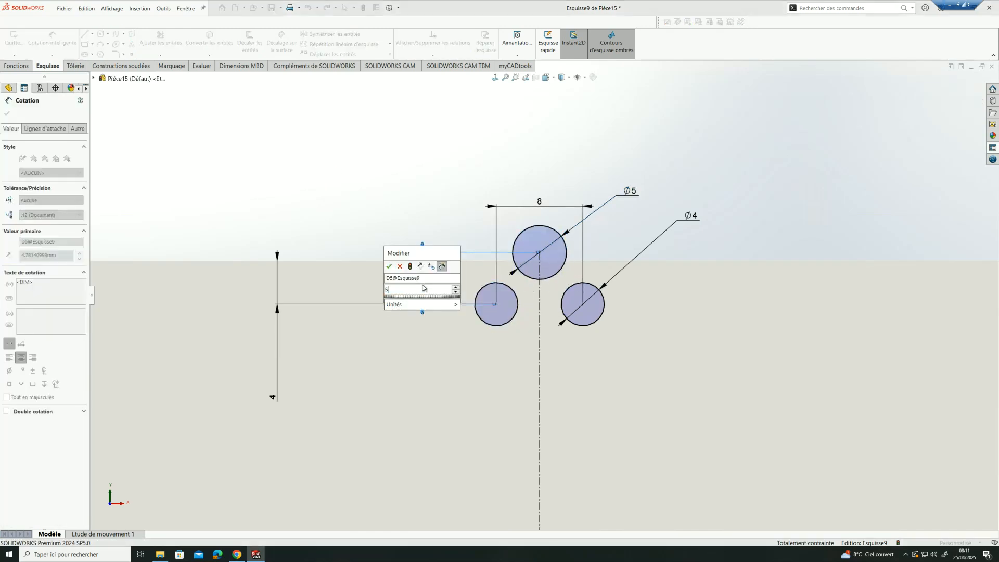
{"action": "type", "text": "5"}
{"action": "key", "text": "Return"}
Cut the three circles through the plate with an extruded cut set to through all.
{"action": "scroll", "coordinate": [646, 356], "scroll_direction": "up", "scroll_amount": 4}
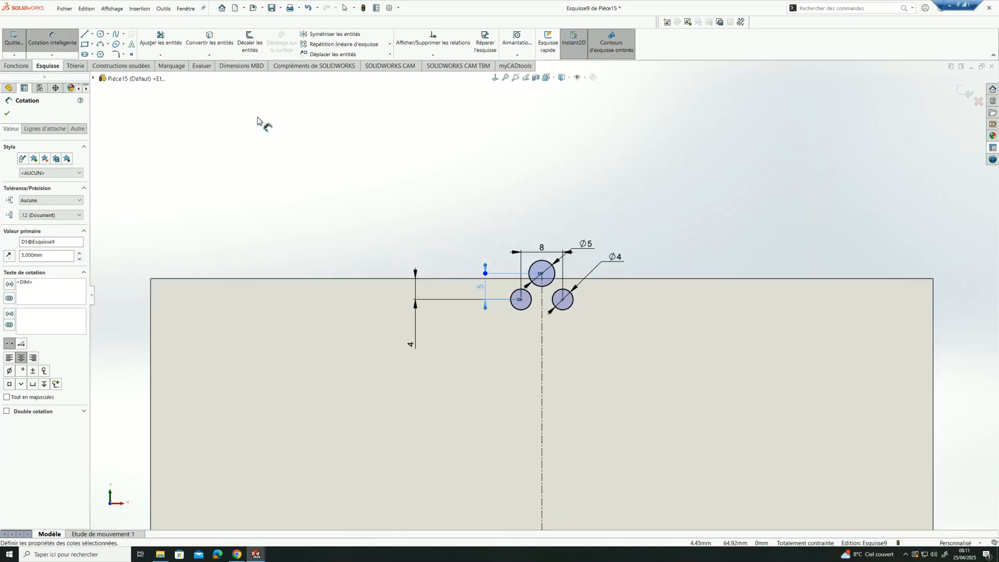
{"action": "left_click", "coordinate": [9, 90]}
{"action": "left_click", "coordinate": [21, 66]}
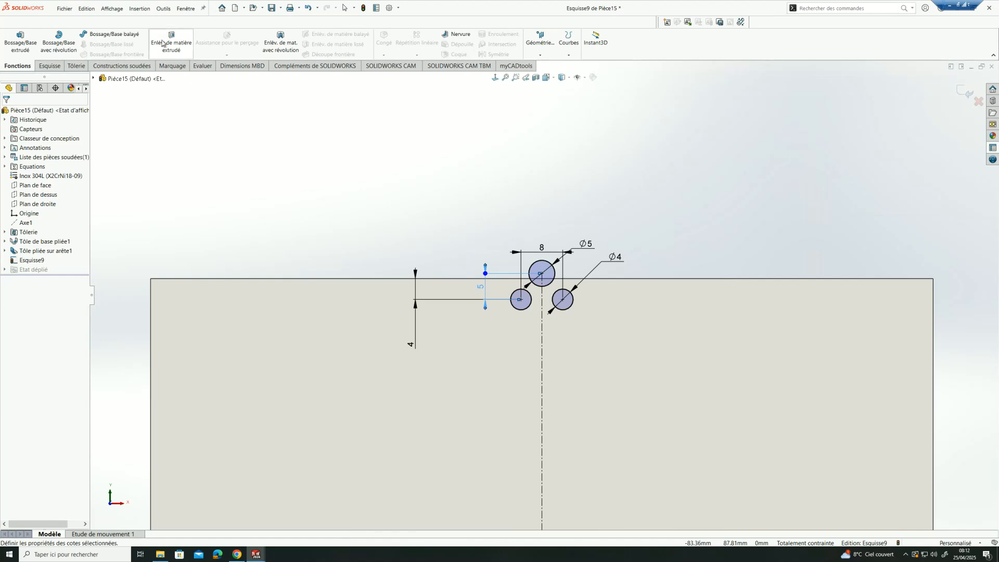
{"action": "left_click", "coordinate": [186, 50]}
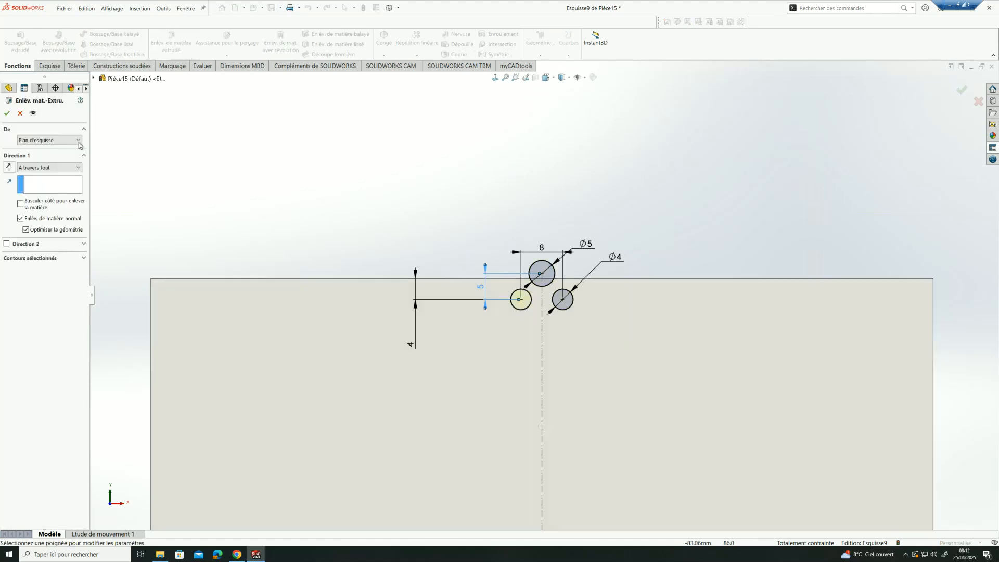
{"action": "left_click", "coordinate": [7, 113]}
Start a fillet on the four outer corner edges, two on the plate's upper corners and two on the flange.
{"action": "scroll", "coordinate": [555, 326], "scroll_direction": "up", "scroll_amount": 5}
{"action": "middle_click_drag", "start_coordinate": [556, 326], "coordinate": [500, 359]}
{"action": "left_click", "coordinate": [384, 39]}
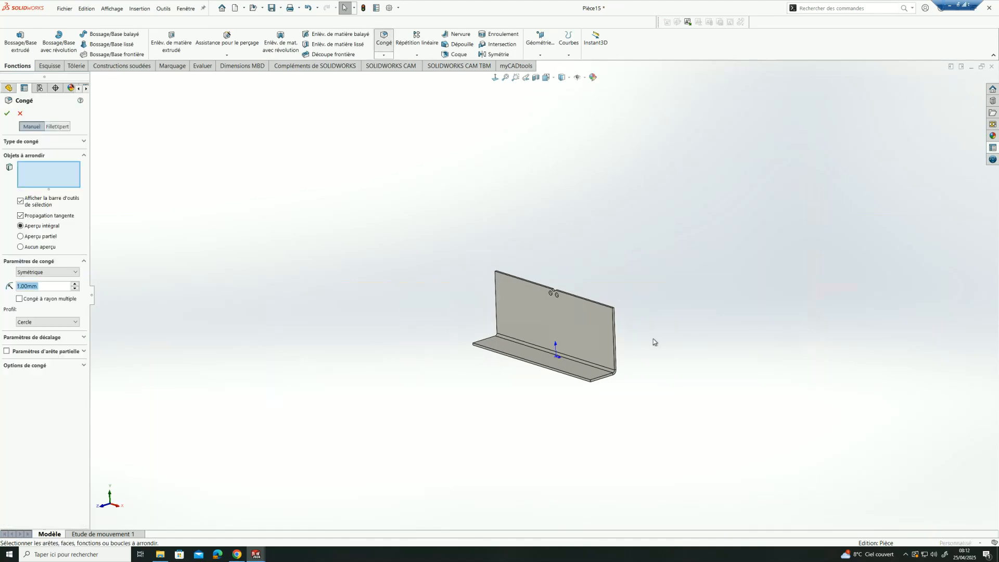
{"action": "scroll", "coordinate": [654, 342], "scroll_direction": "up", "scroll_amount": 5}
{"action": "left_click", "coordinate": [494, 252]}
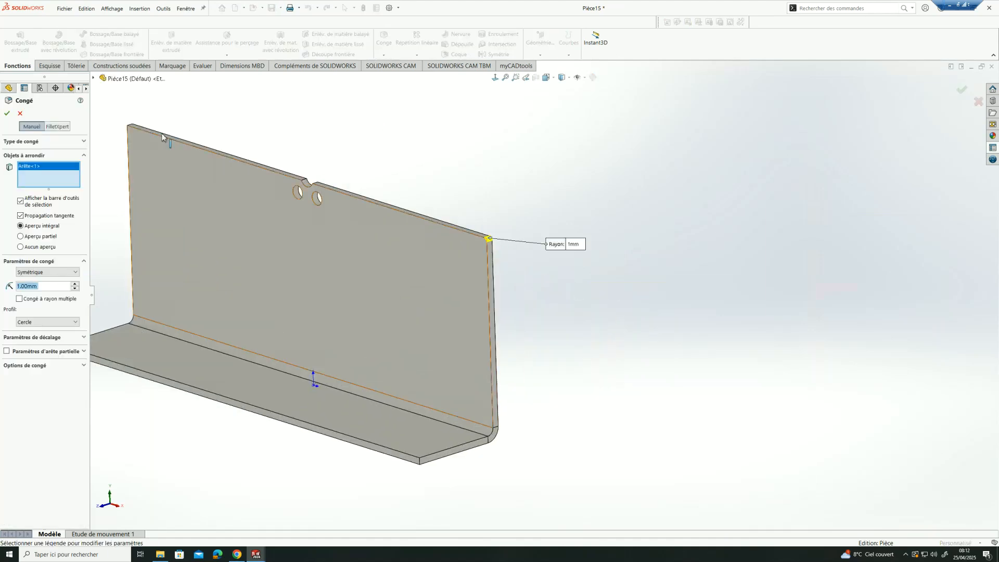
{"action": "left_click", "coordinate": [130, 127]}
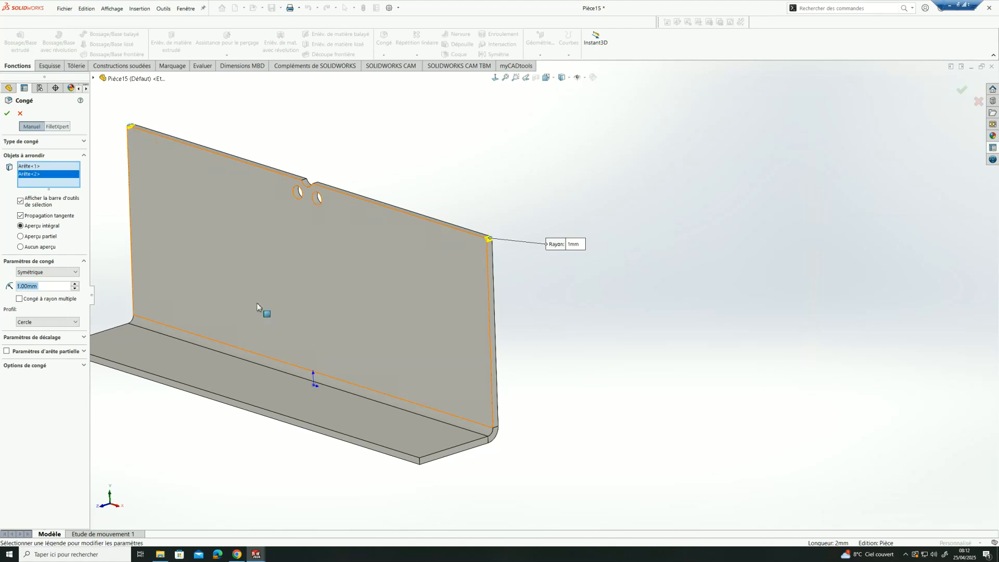
{"action": "left_click", "coordinate": [420, 463]}
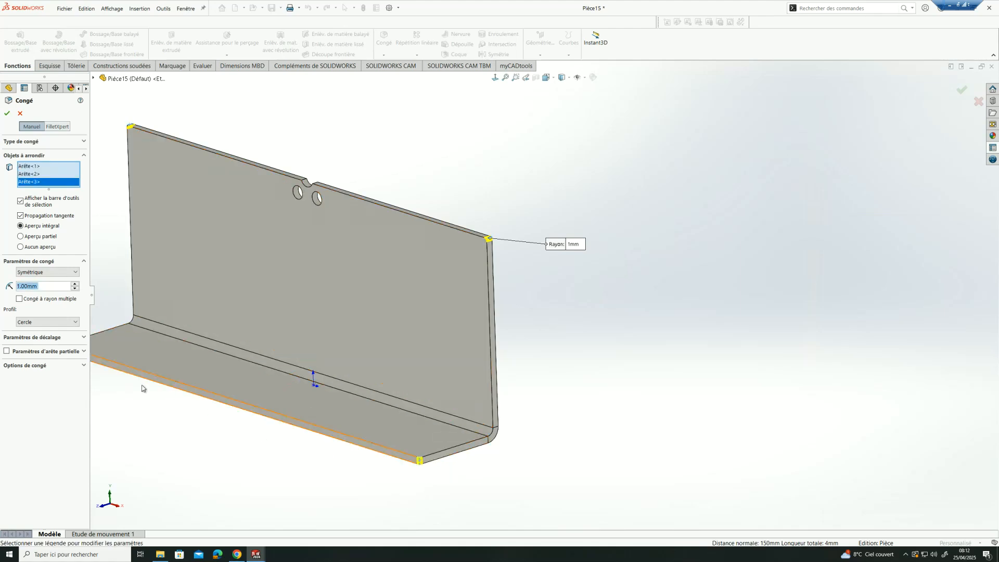
{"action": "key", "text": "z"}
{"action": "left_click", "coordinate": [208, 333]}
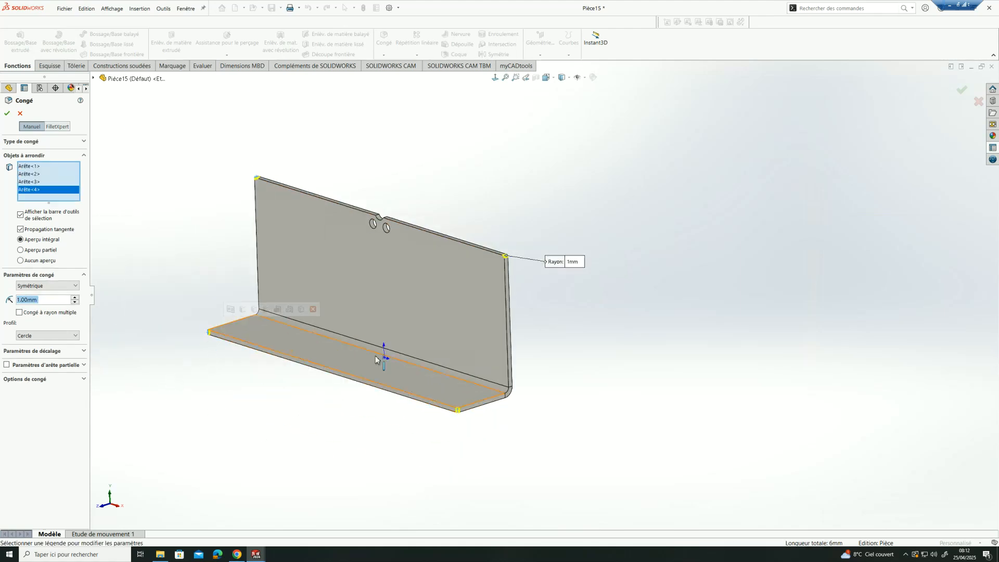
Set the corner fillet radius to 4 mm and apply the fillet.
{"action": "scroll", "coordinate": [373, 374], "scroll_direction": "down", "scroll_amount": 1}
{"action": "left_click", "coordinate": [75, 298]}
{"action": "left_click", "coordinate": [75, 299]}
{"action": "left_click", "coordinate": [75, 298]}
{"action": "left_click", "coordinate": [75, 299]}
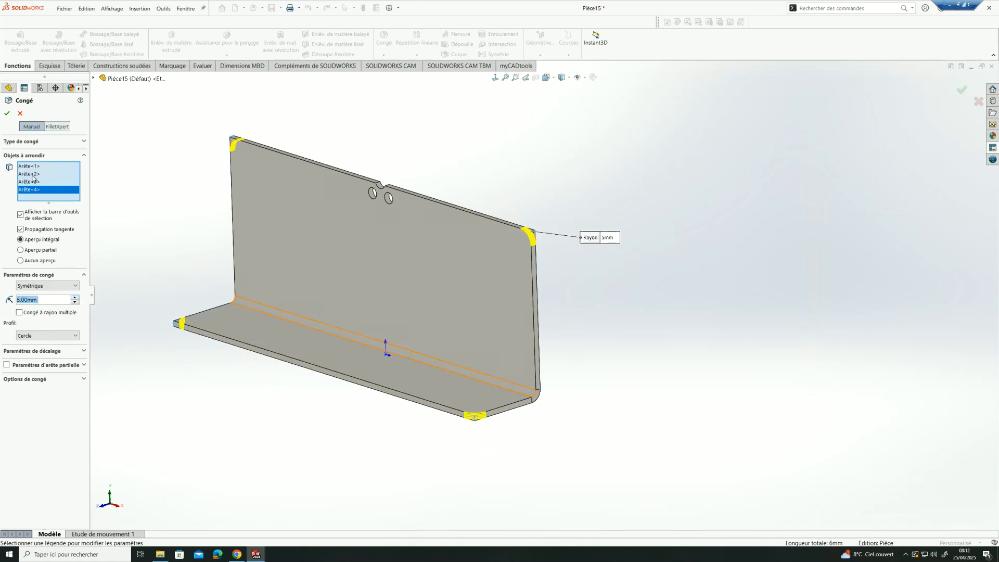
{"action": "left_click", "coordinate": [75, 302]}
{"action": "left_click", "coordinate": [75, 302]}
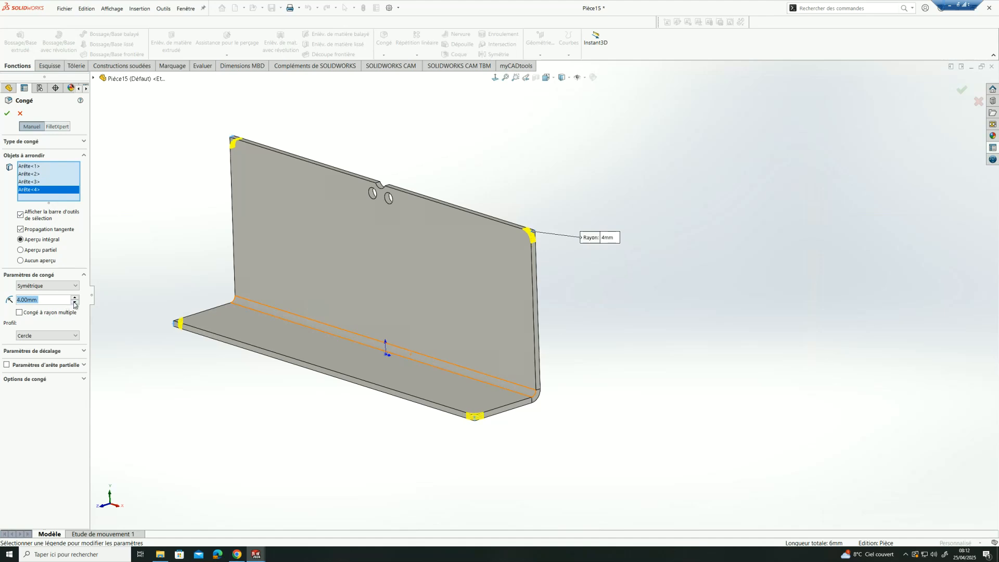
{"action": "left_click", "coordinate": [7, 114]}
Start a linear pattern of the extruded cut along the plate's upper edge.
{"action": "middle_click_drag", "start_coordinate": [395, 143], "coordinate": [426, 253]}
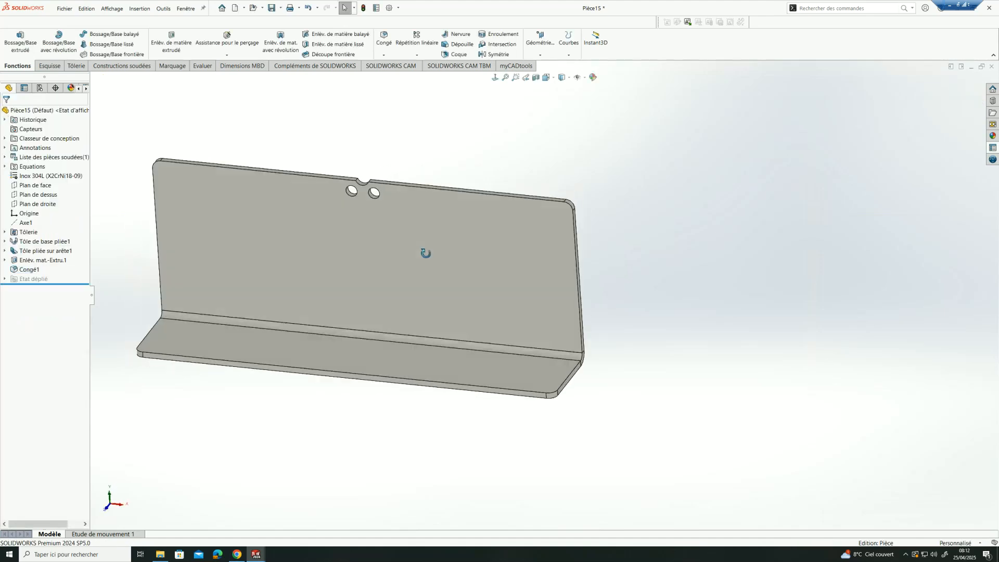
{"action": "left_click", "coordinate": [419, 37]}
{"action": "left_click", "coordinate": [385, 183]}
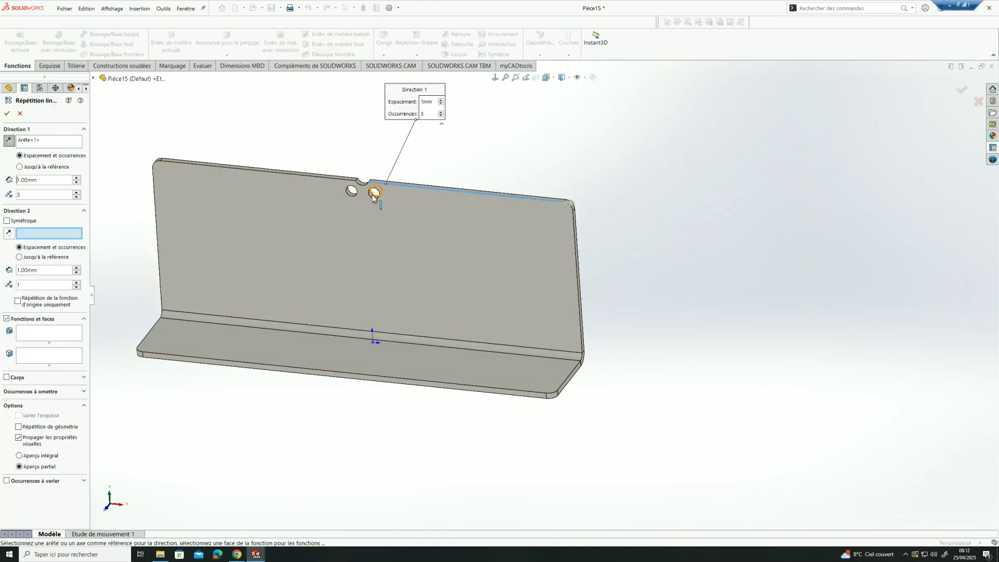
{"action": "left_click", "coordinate": [32, 337]}
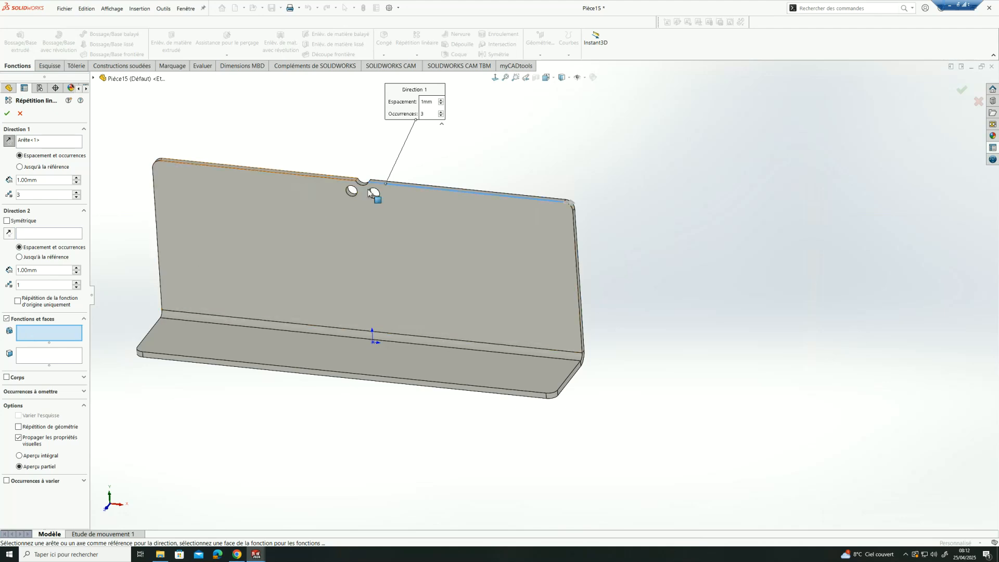
{"action": "left_click", "coordinate": [375, 196]}
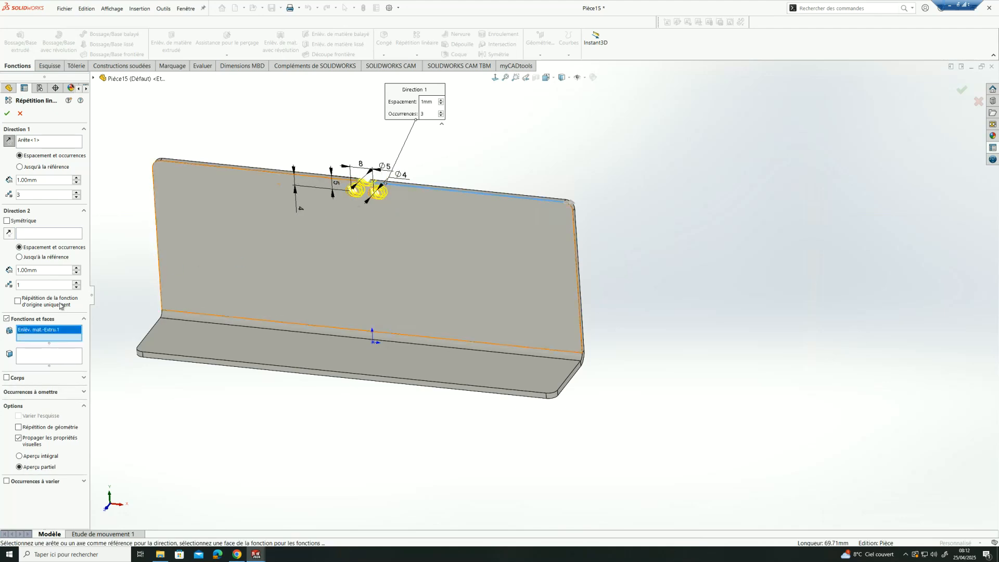
Try spacings of 2, 20 and 40 mm for the linear pattern of the cut.
{"action": "double_click", "coordinate": [46, 179]}
{"action": "type", "text": "2"}
{"action": "key", "text": "Return"}
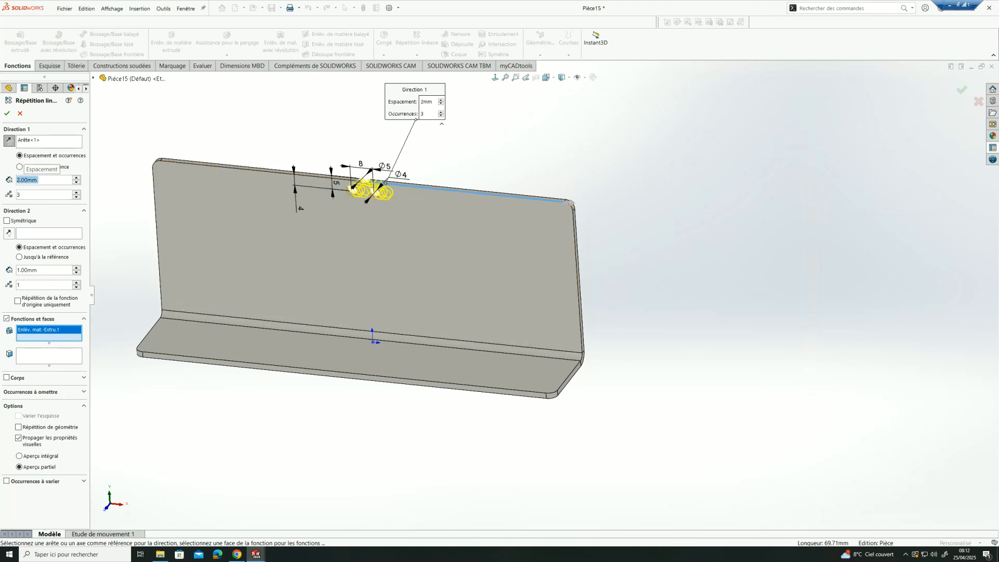
{"action": "type", "text": "20"}
{"action": "key", "text": "Return"}
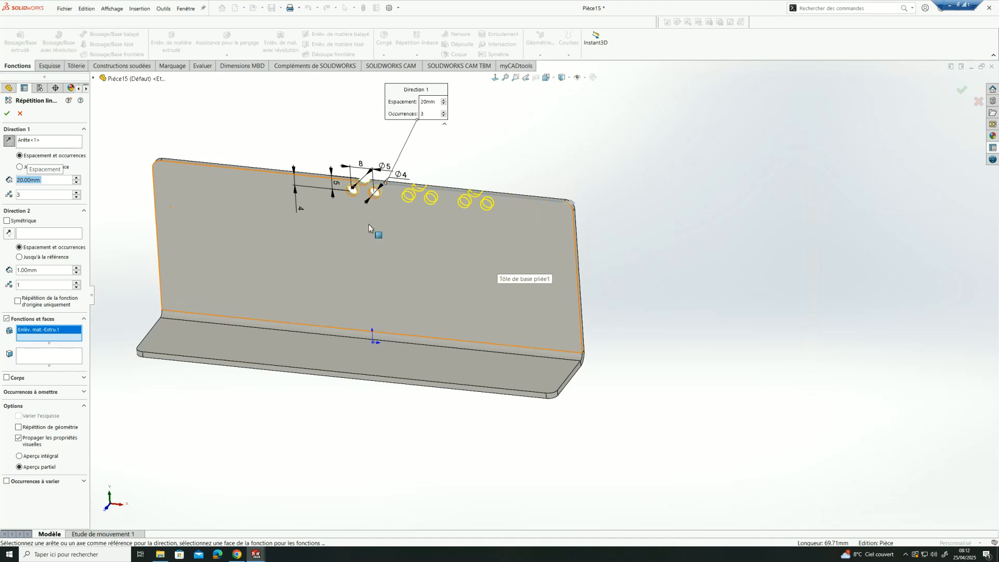
{"action": "type", "text": "40"}
{"action": "key", "text": "Return"}
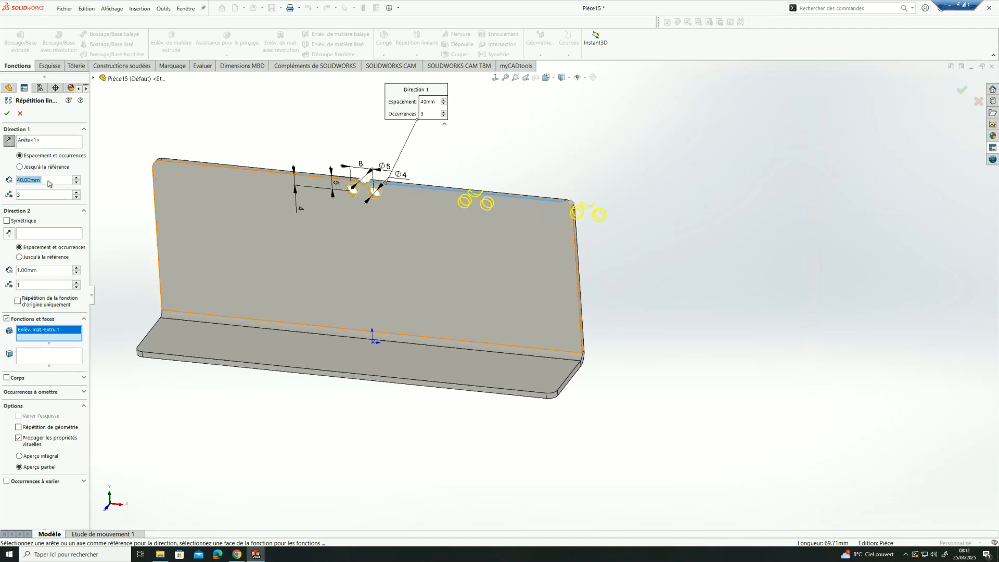
Set the pattern spacing to 30 mm and apply it with three instances.
{"action": "type", "text": "30"}
{"action": "key", "text": "Return"}
{"action": "left_click", "coordinate": [6, 115]}
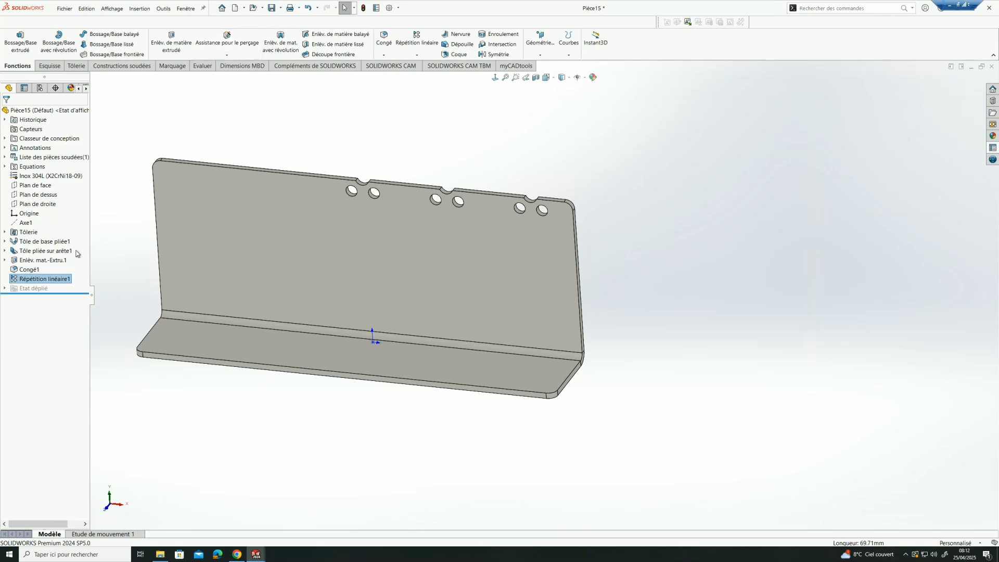
Pattern the original cut along the upper edge in the opposite direction, with three instances spaced 30 mm apart.
{"action": "left_click", "coordinate": [29, 261]}
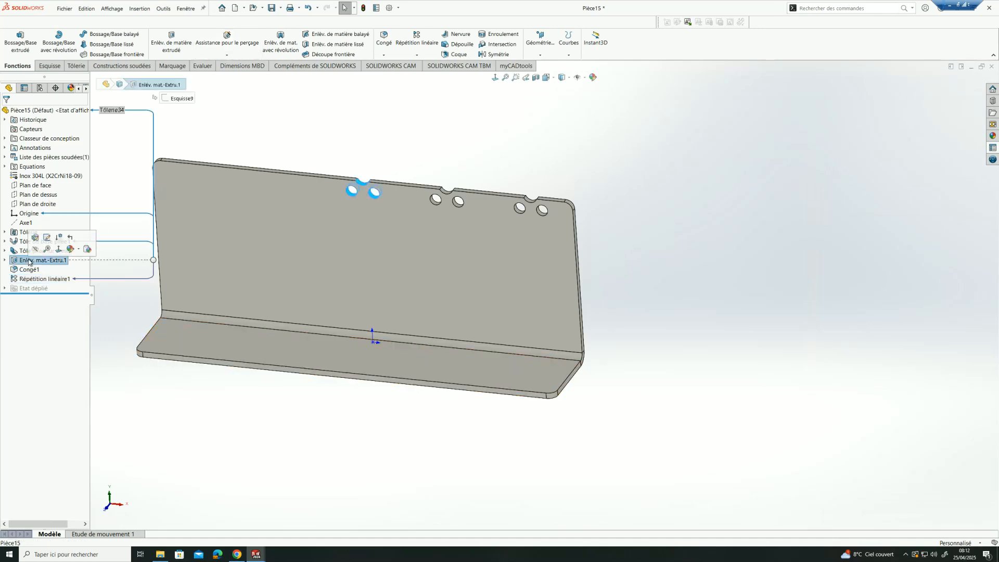
{"action": "left_click", "coordinate": [416, 39]}
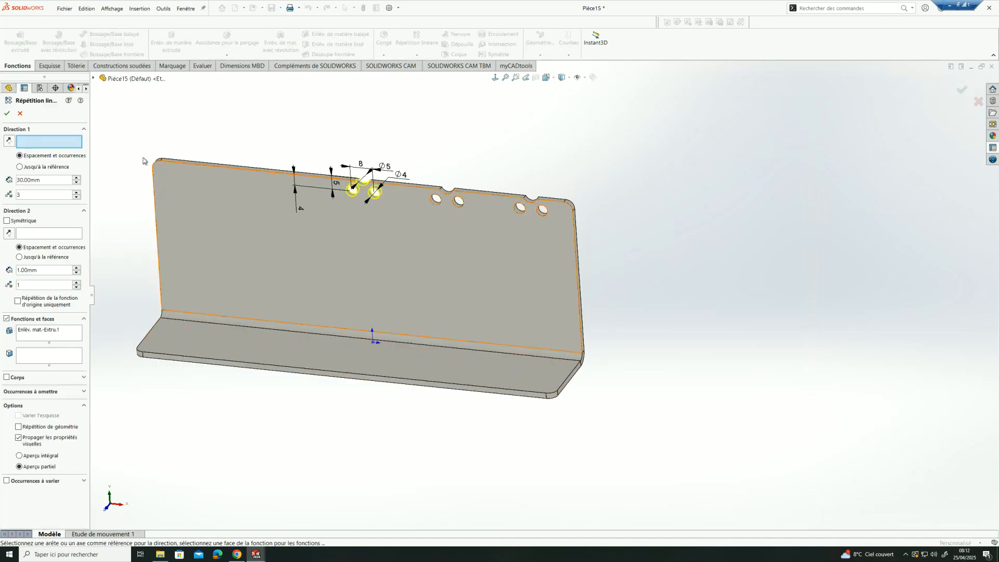
{"action": "left_click", "coordinate": [282, 175]}
{"action": "left_click", "coordinate": [9, 145]}
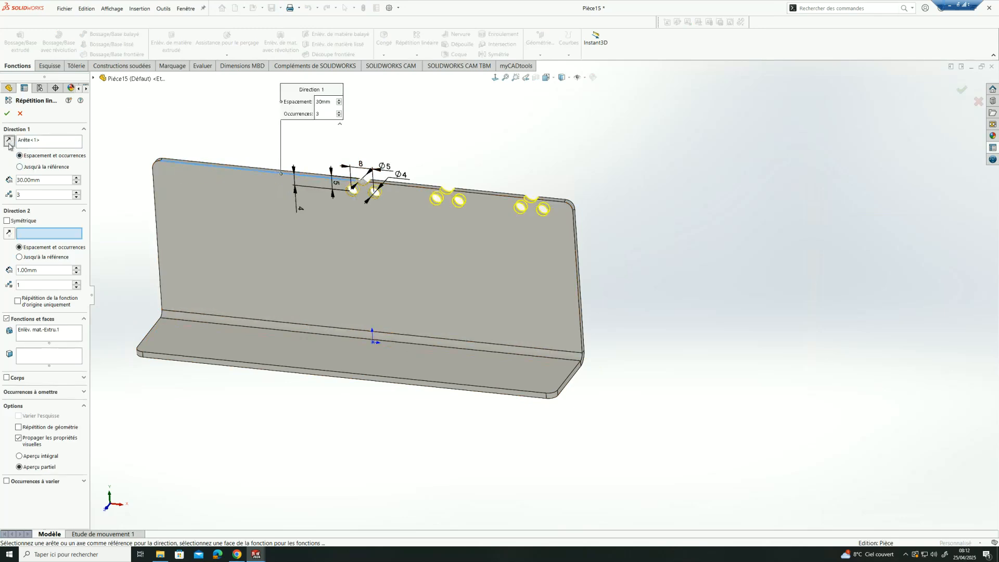
{"action": "left_click", "coordinate": [9, 145]}
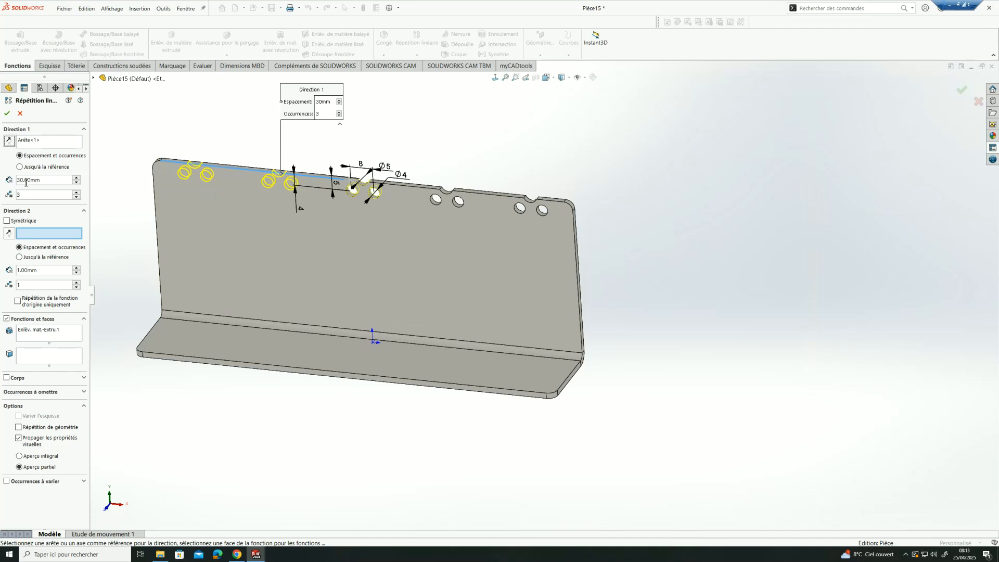
{"action": "left_click", "coordinate": [7, 113]}
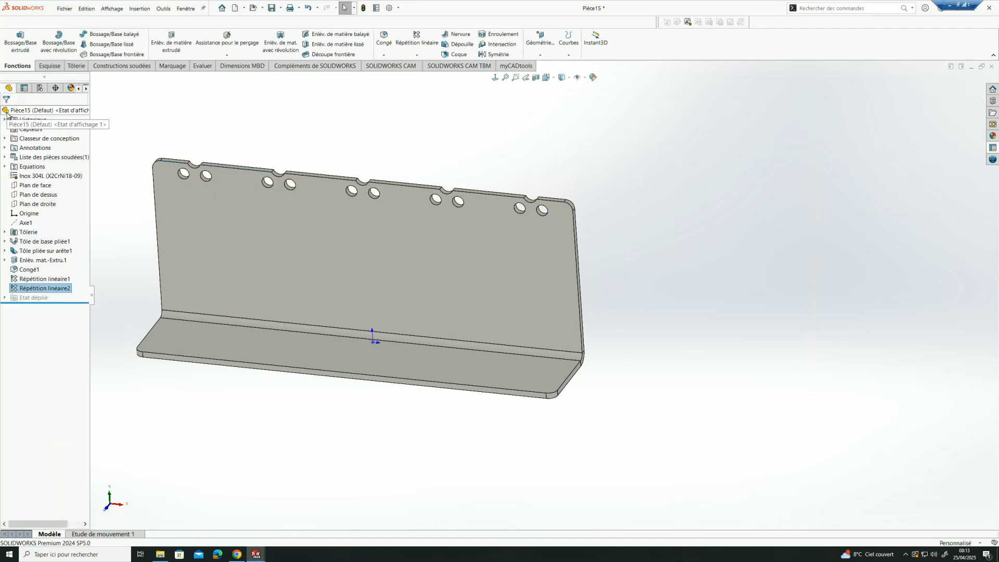
Start saving the part as a SOLIDWORKS part file in the TUTO folder.
{"action": "left_click", "coordinate": [271, 8]}
{"action": "key", "text": "End"}
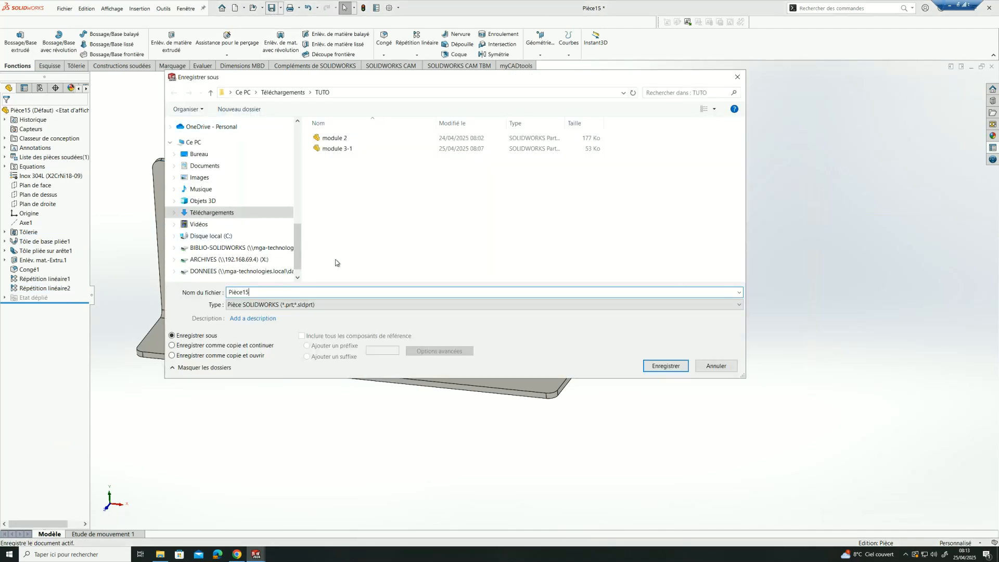